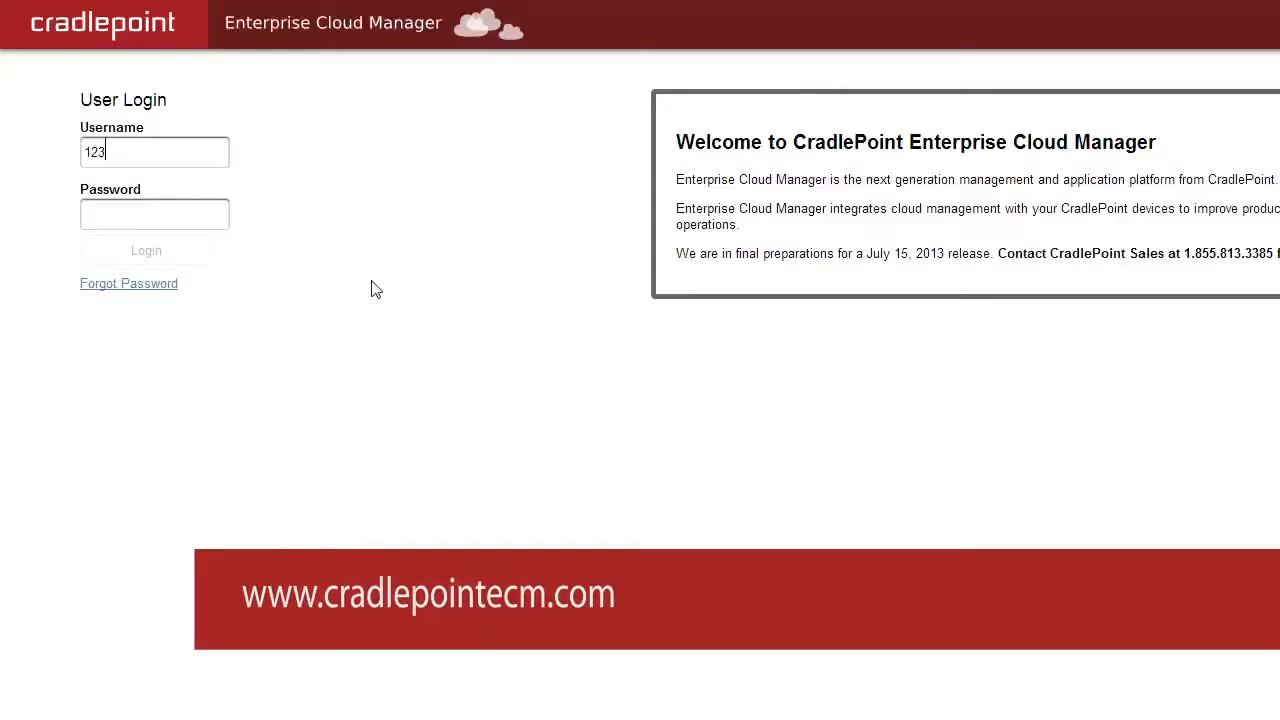
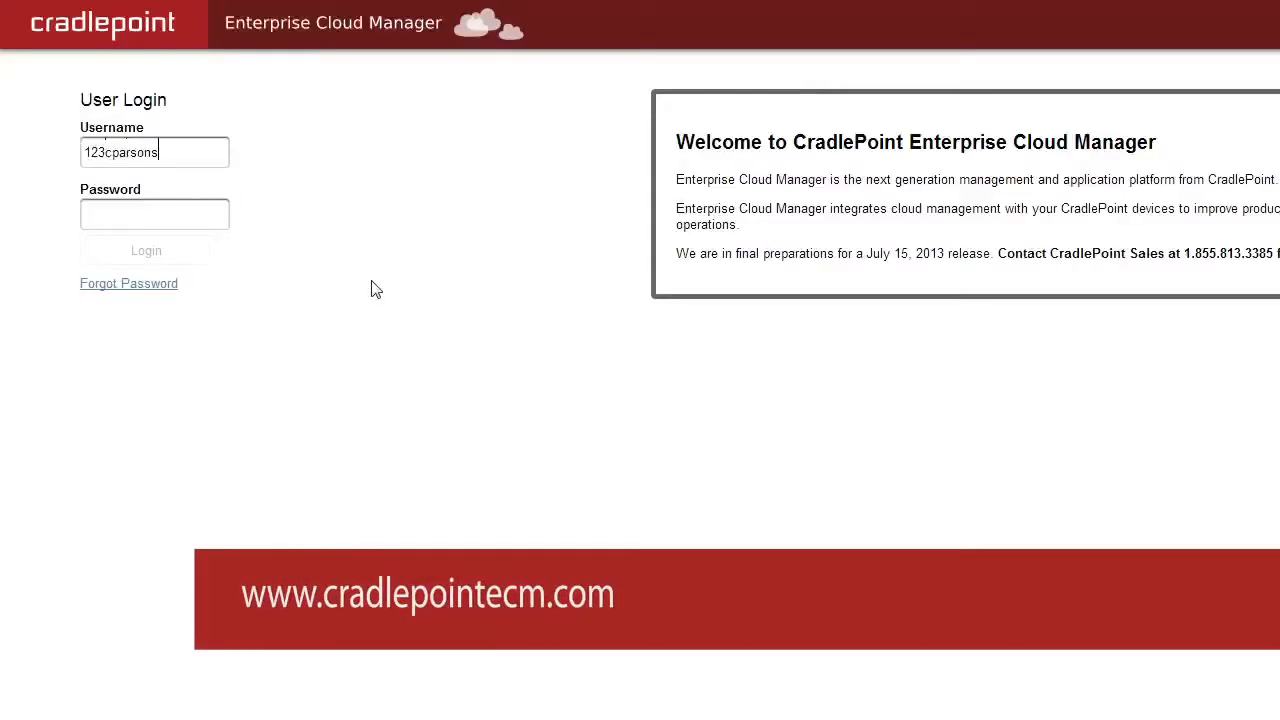
Step: Enter the account username and password on the ECM User Login page
{"action": "key", "text": "Tab"}
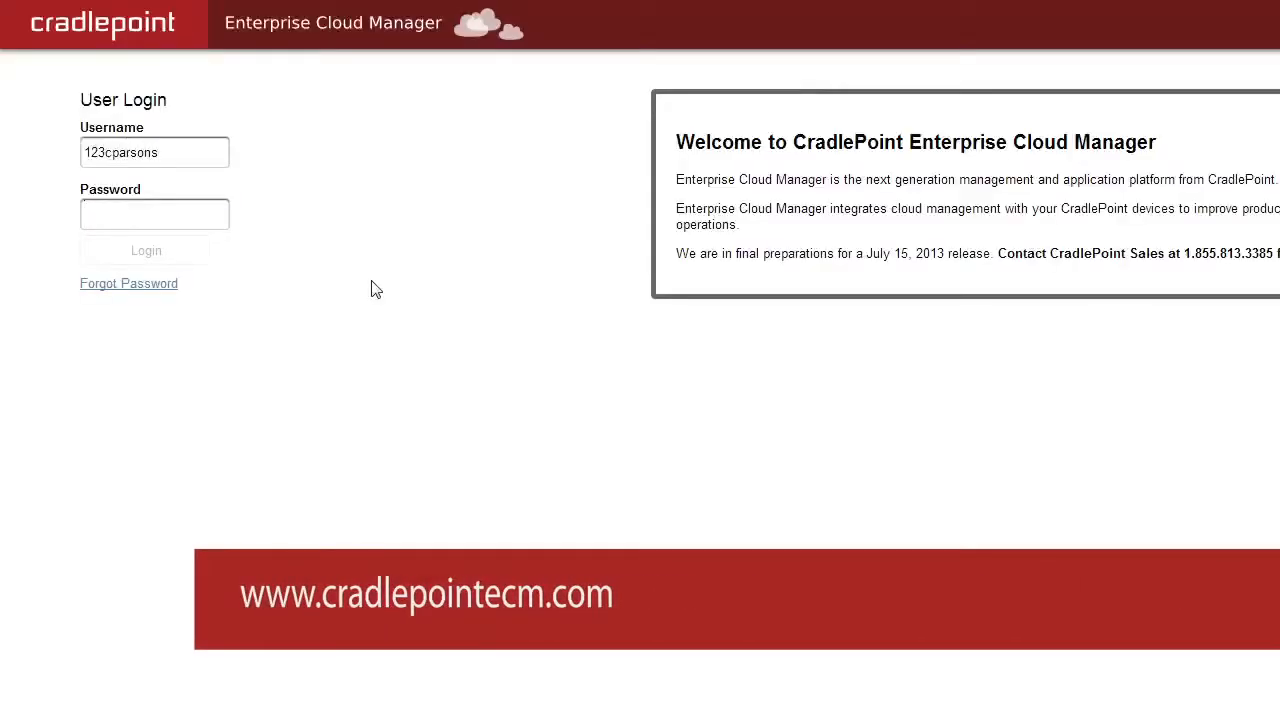
{"action": "type", "text": "••"}
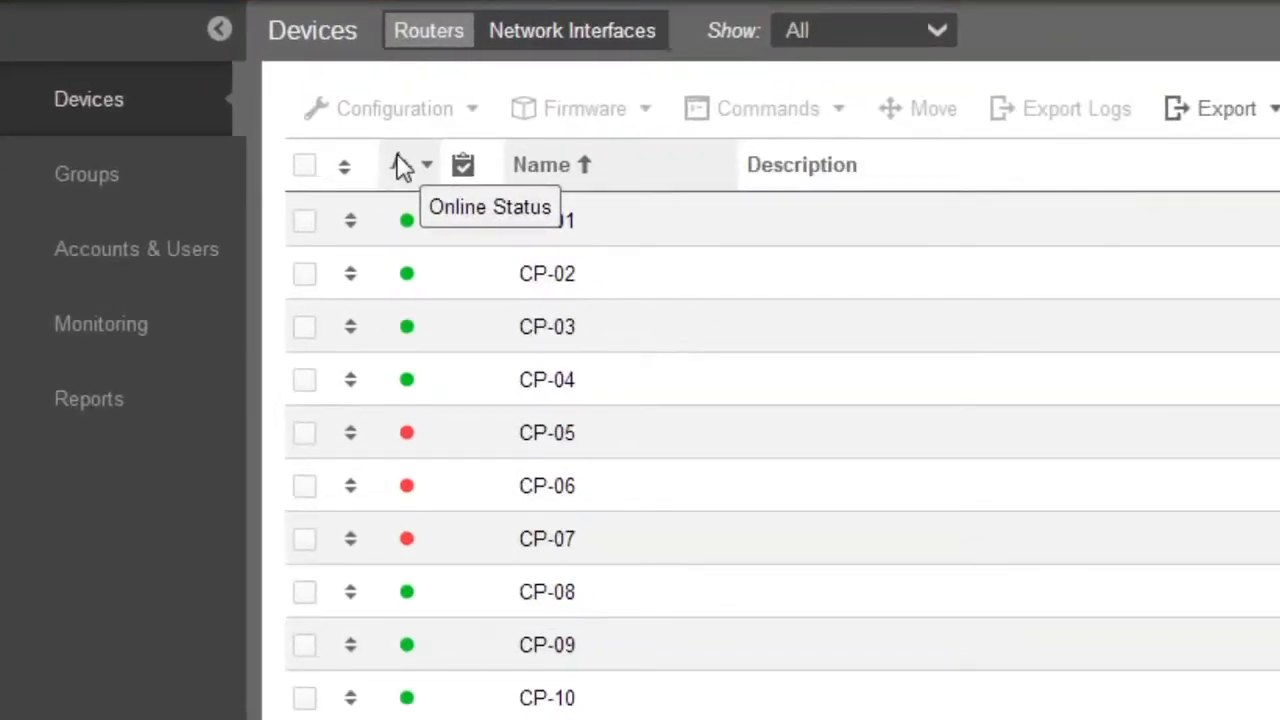
Step: Unregister router CP-01 with confirmation, then start editing its name in the Devices list
{"action": "left_click", "coordinate": [481, 220]}
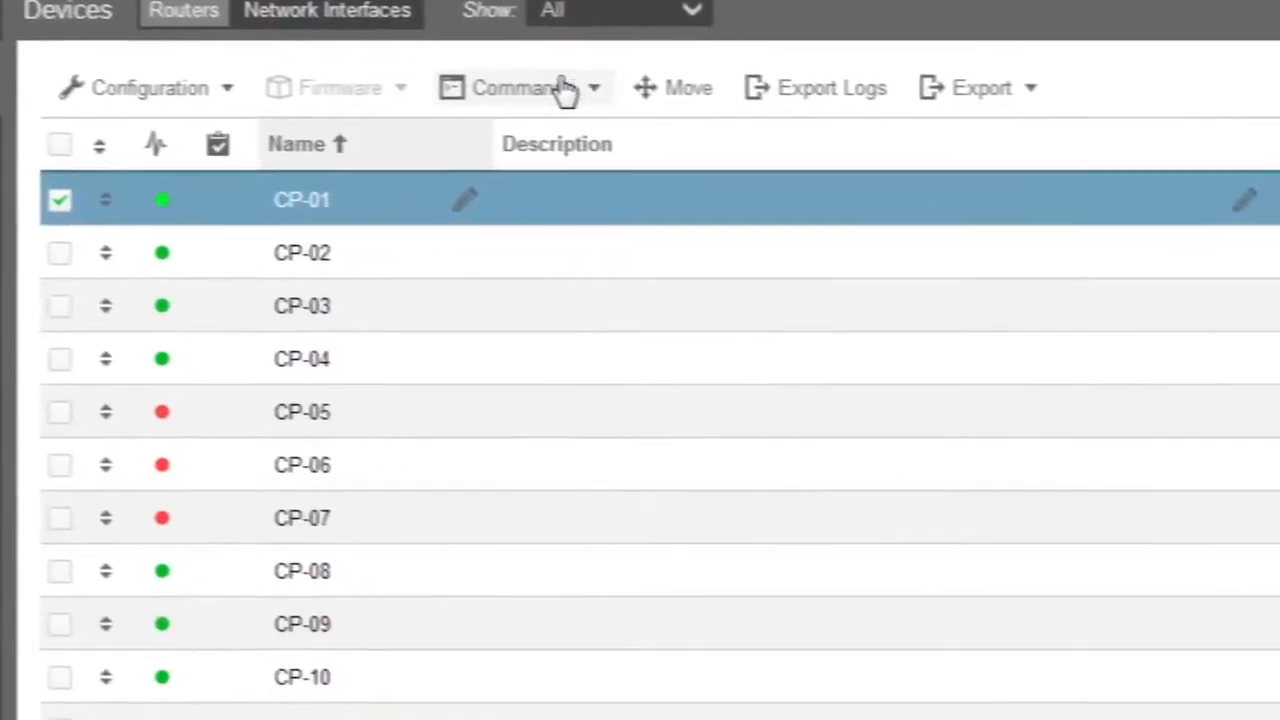
{"action": "left_click", "coordinate": [593, 95]}
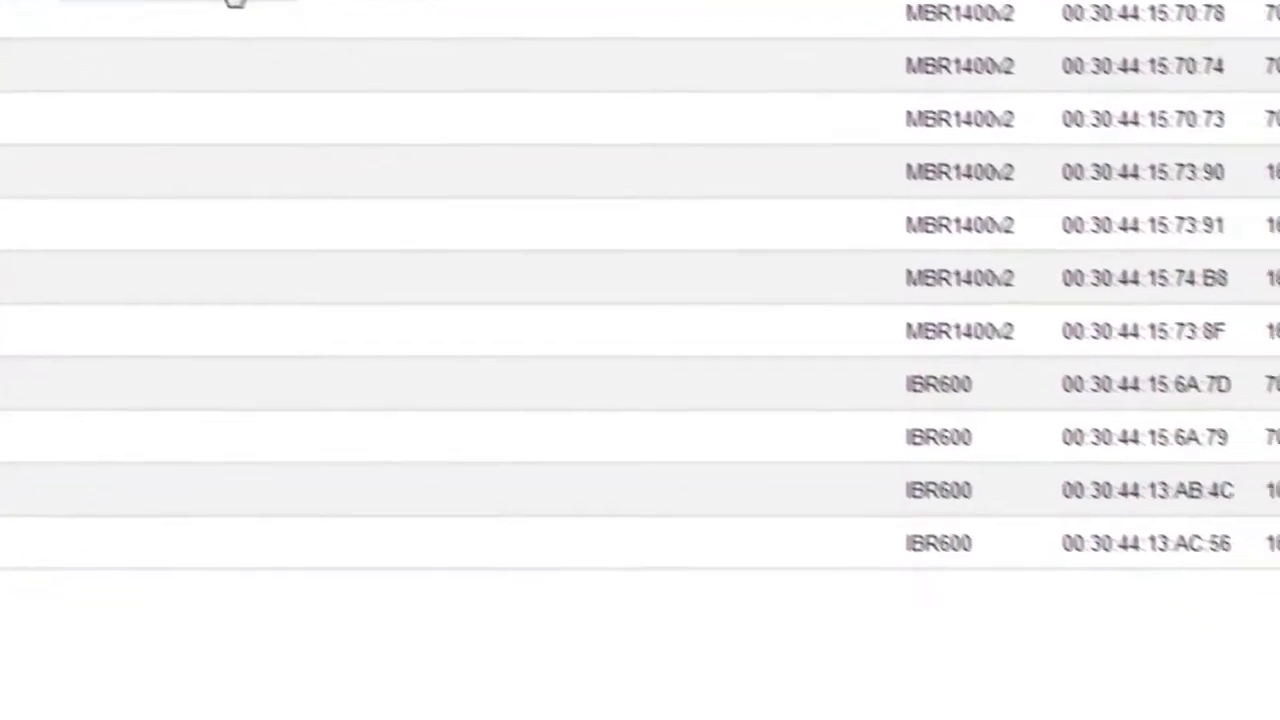
{"action": "left_click", "coordinate": [566, 195]}
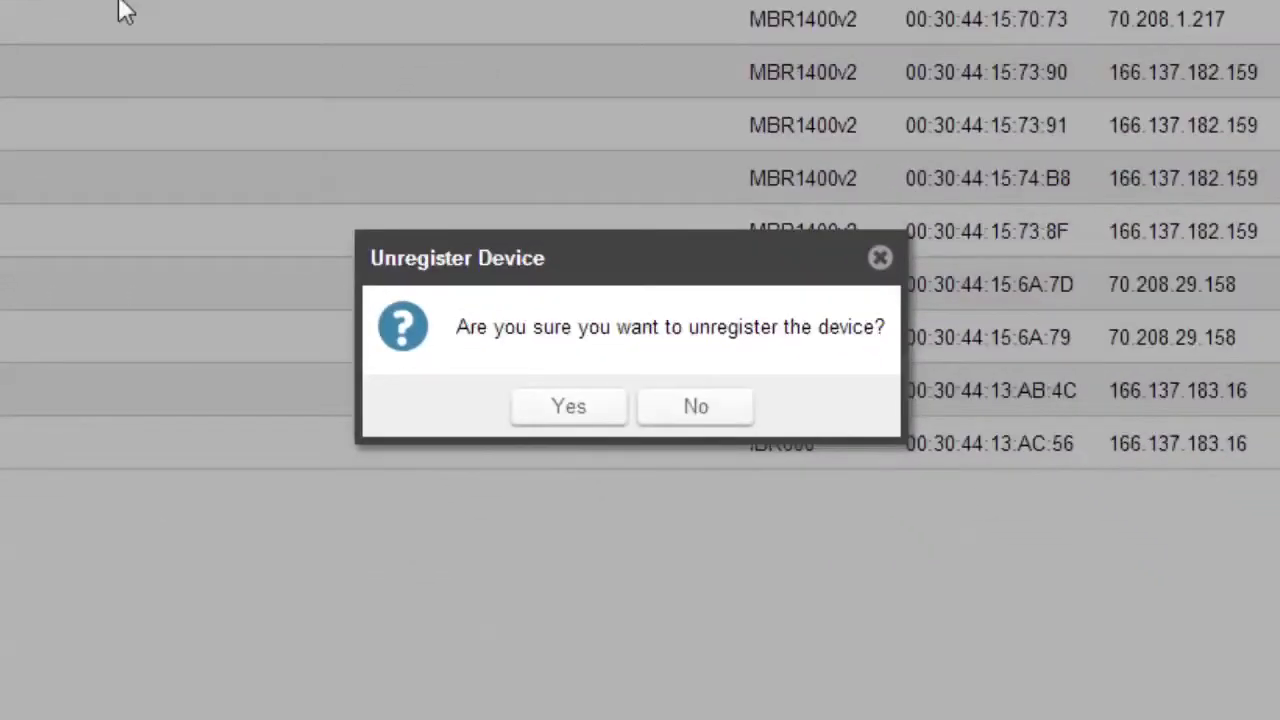
{"action": "left_click", "coordinate": [575, 410]}
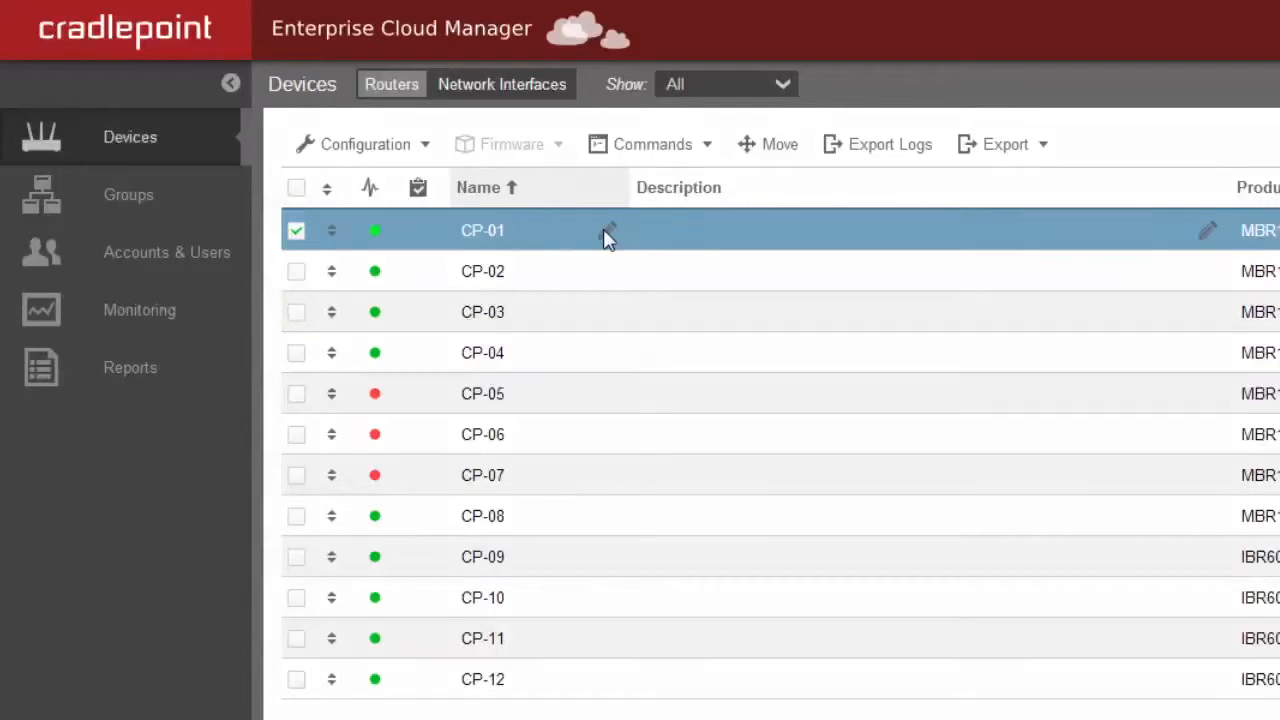
{"action": "left_click", "coordinate": [606, 232]}
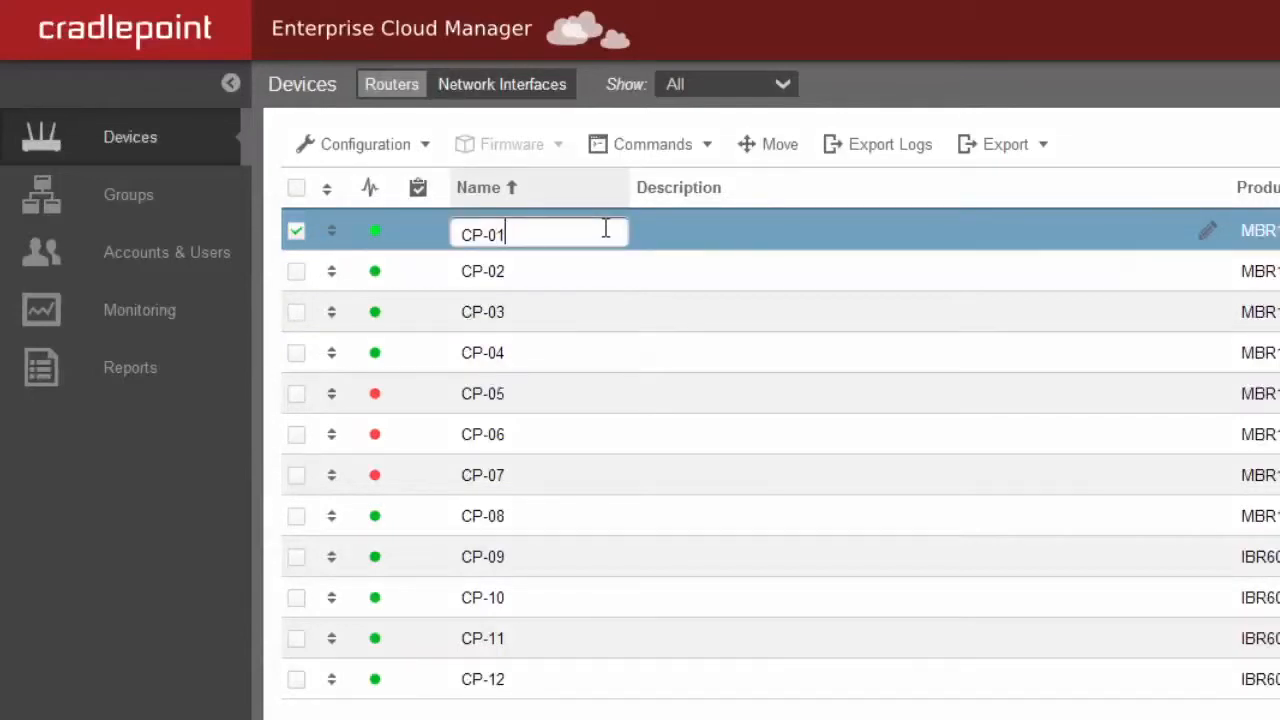
Step: Open CP-01's description for editing, then export CP-01's logs as a CSV file
{"action": "left_click", "coordinate": [1208, 230]}
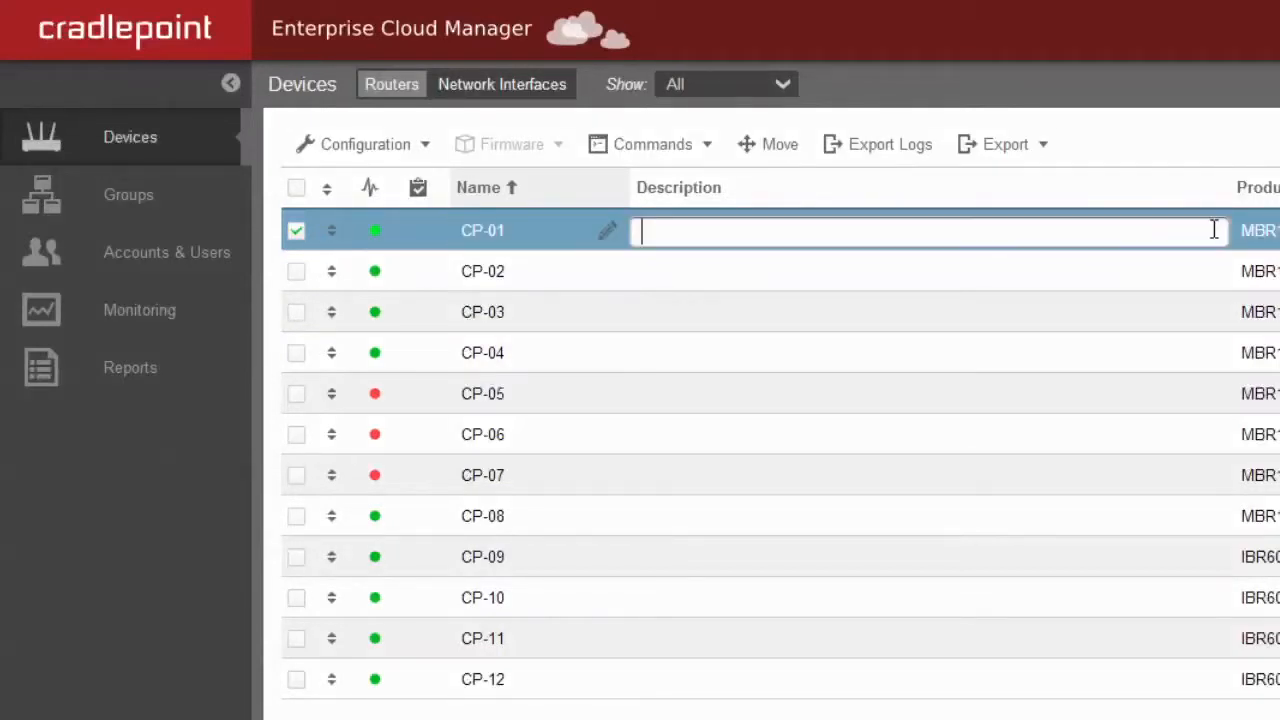
{"action": "left_click", "coordinate": [1208, 232]}
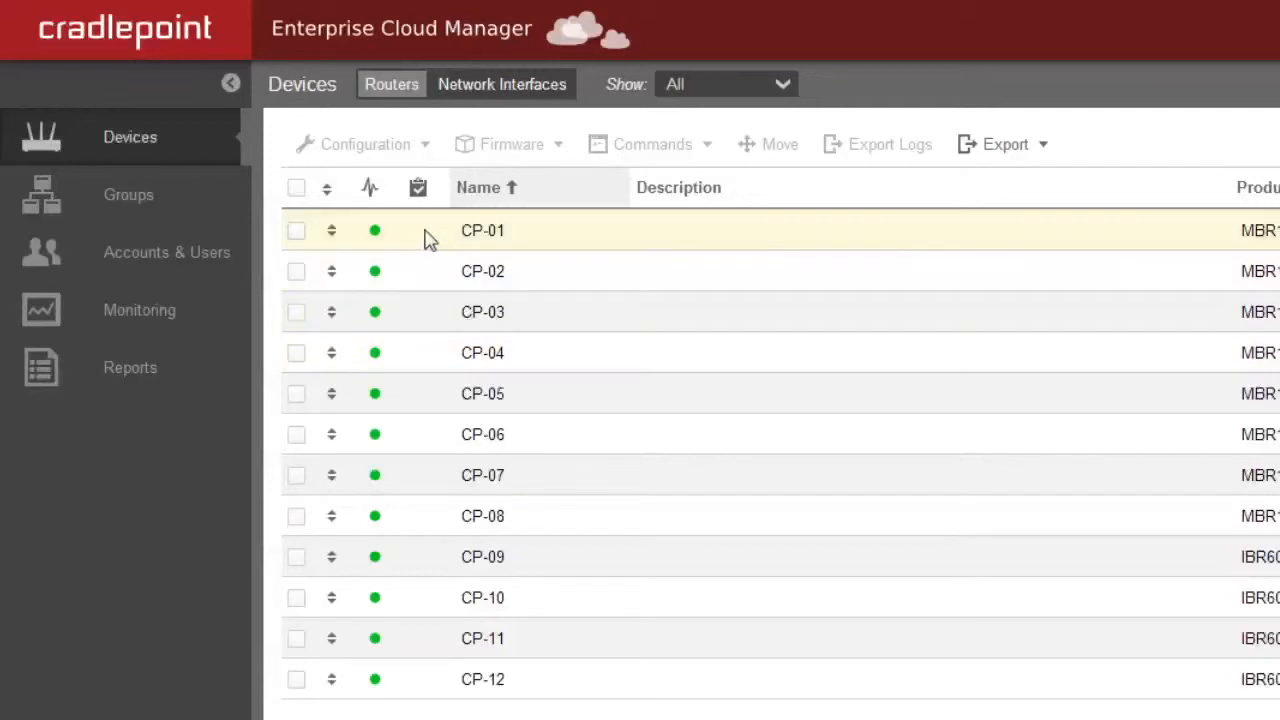
{"action": "left_click", "coordinate": [420, 232]}
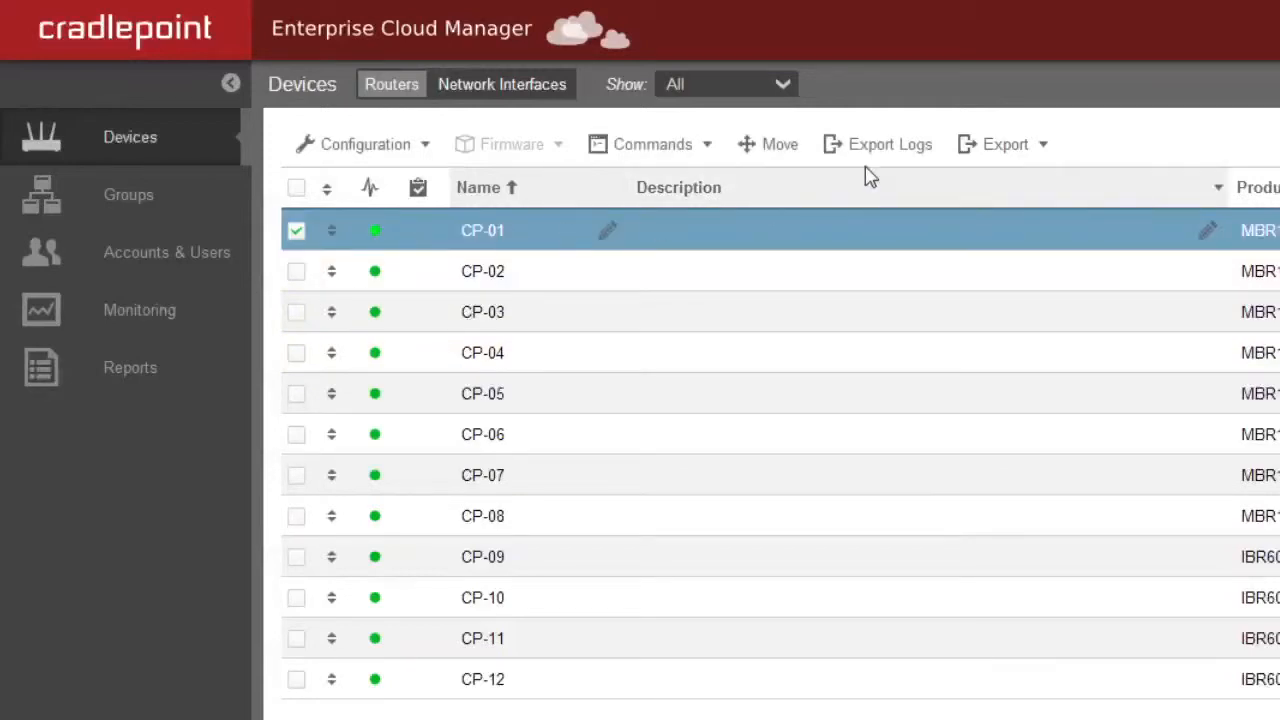
{"action": "left_click", "coordinate": [900, 163]}
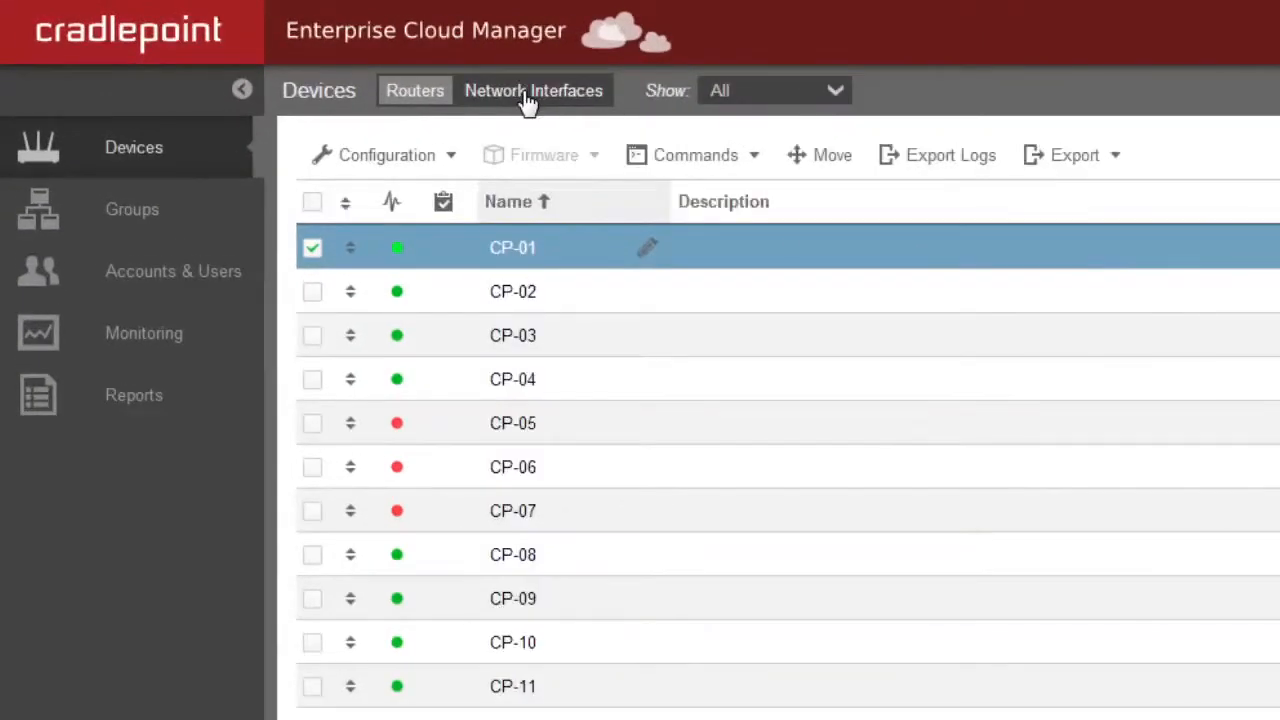
{"action": "left_click", "coordinate": [527, 92]}
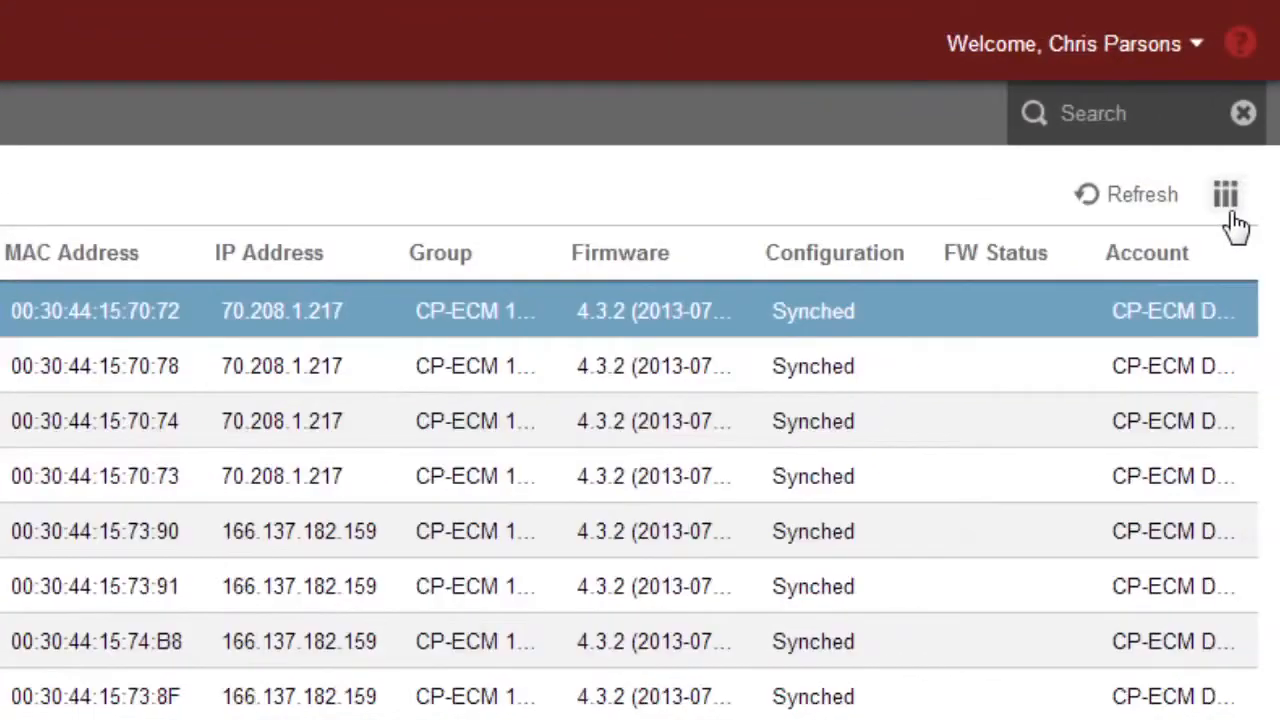
{"action": "left_click", "coordinate": [1224, 195]}
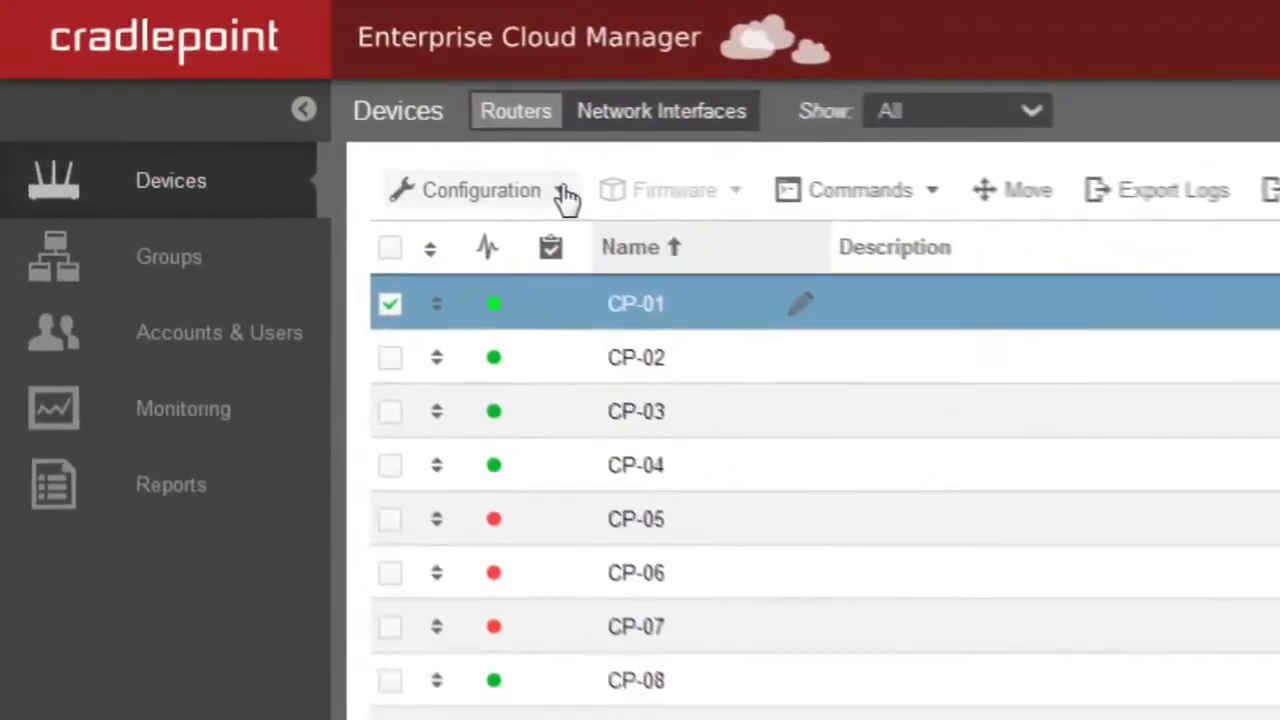
{"action": "left_click", "coordinate": [564, 194]}
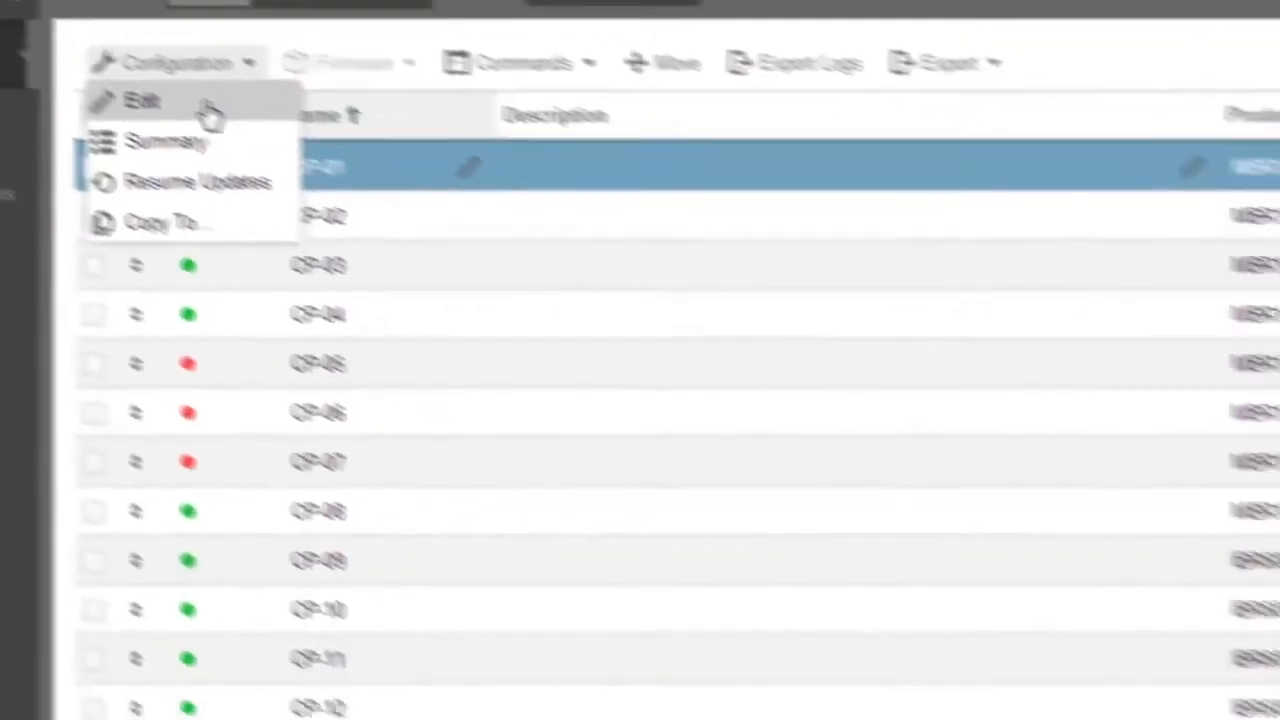
{"action": "left_click", "coordinate": [527, 240]}
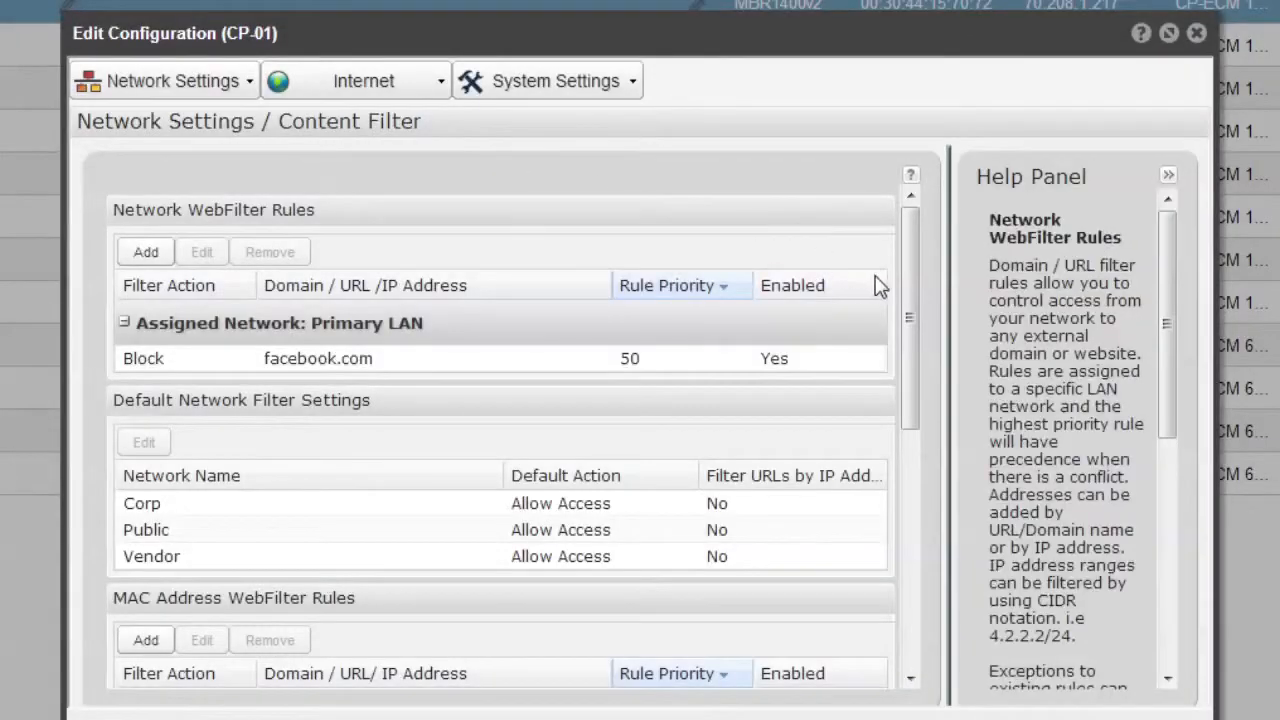
{"action": "left_click_drag", "start_coordinate": [901, 292], "coordinate": [906, 508]}
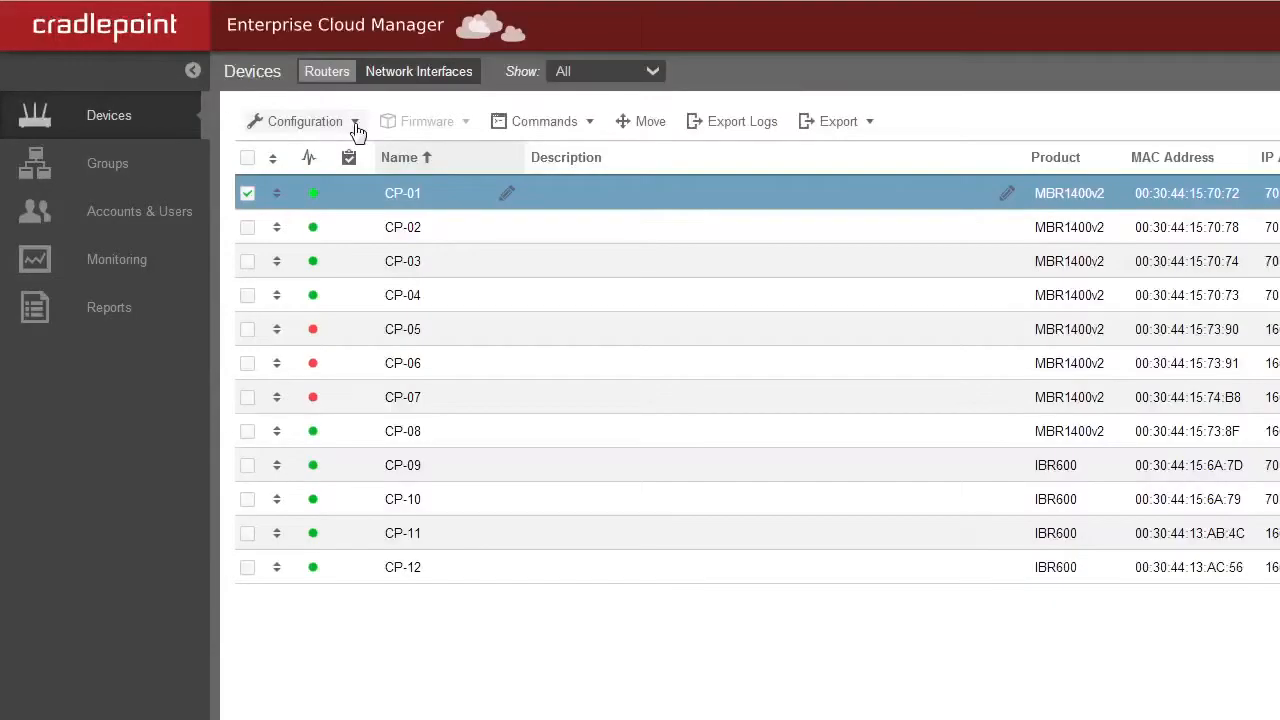
Step: Copy router CP-01's configuration to the CP-ECM 1400s group
{"action": "left_click", "coordinate": [355, 122]}
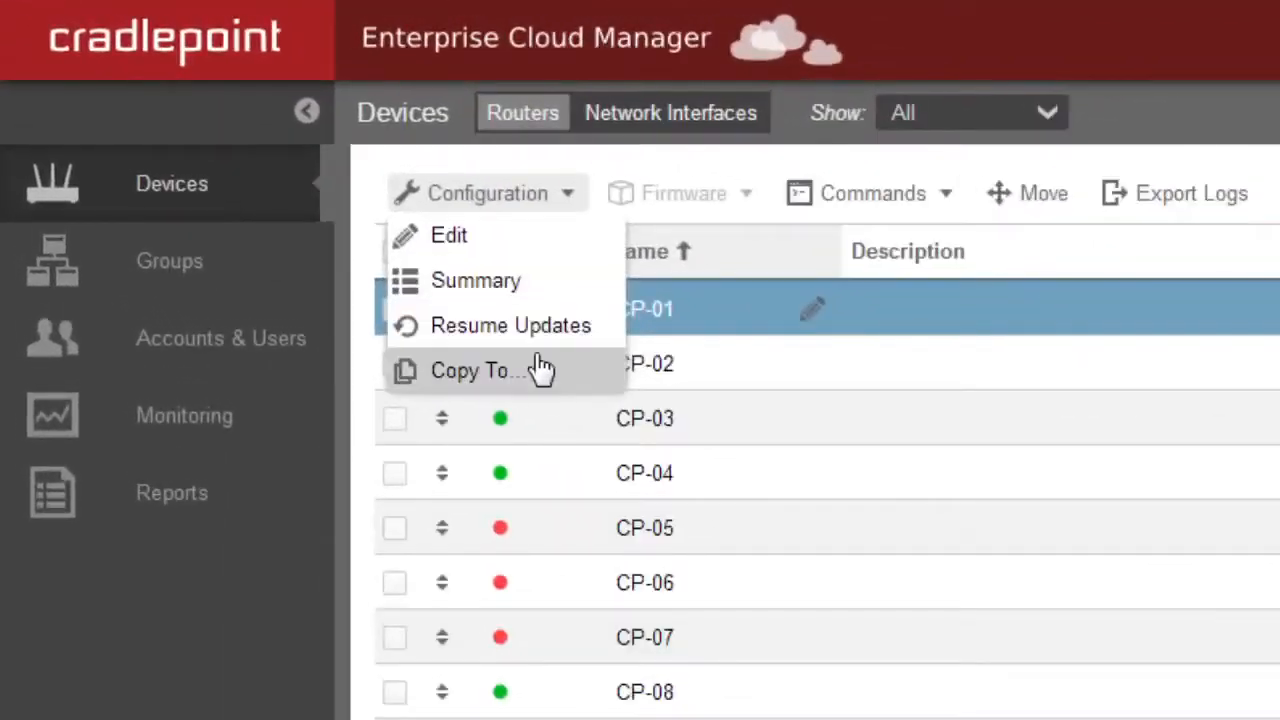
{"action": "left_click", "coordinate": [540, 368]}
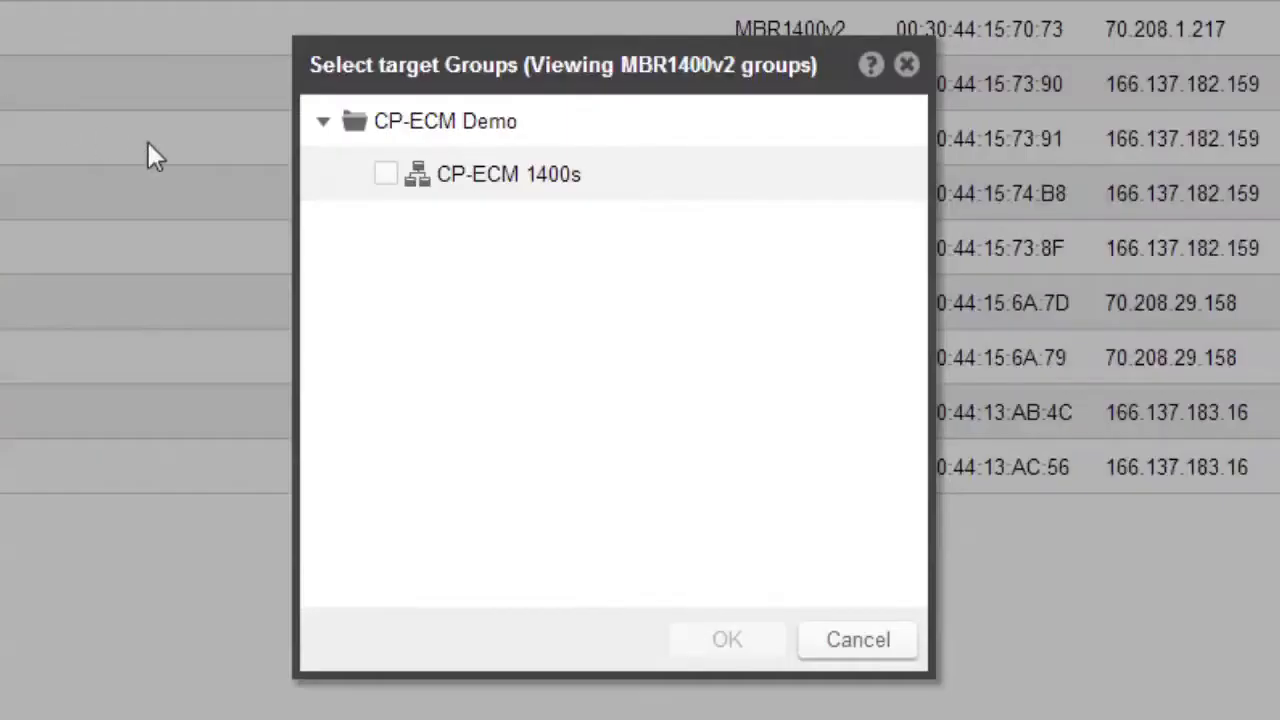
{"action": "left_click", "coordinate": [387, 176]}
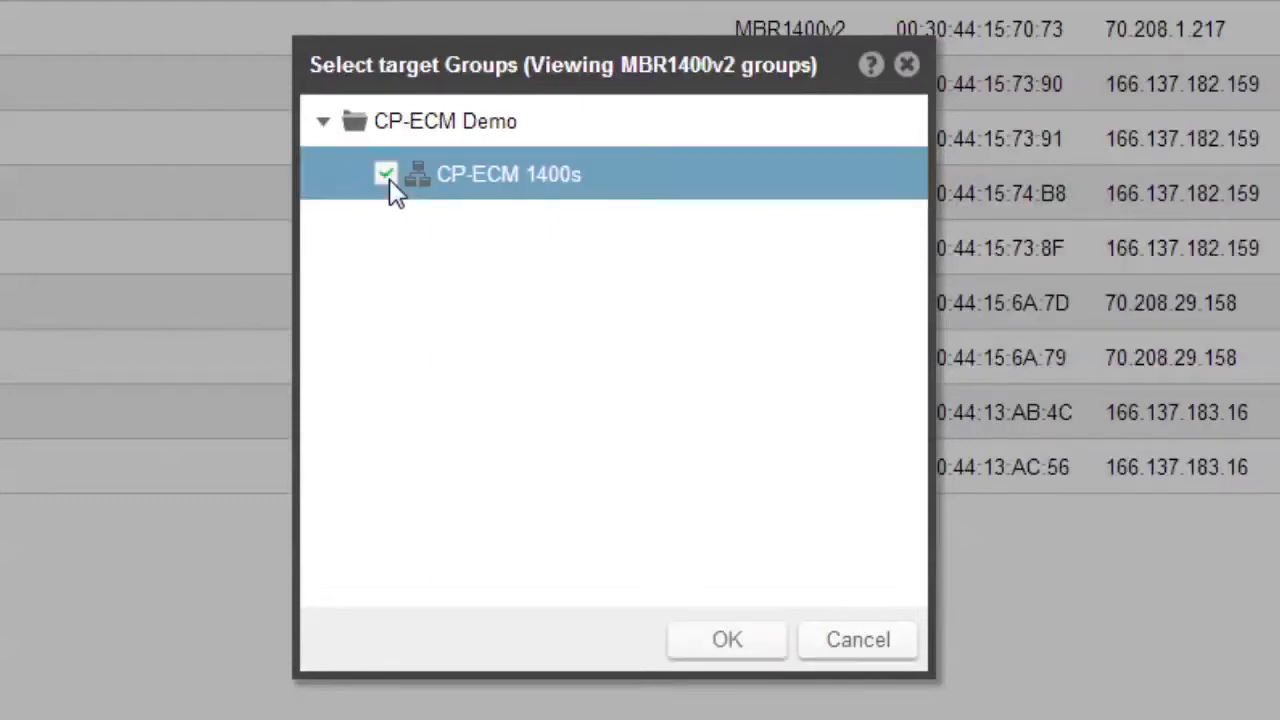
{"action": "left_click", "coordinate": [732, 645]}
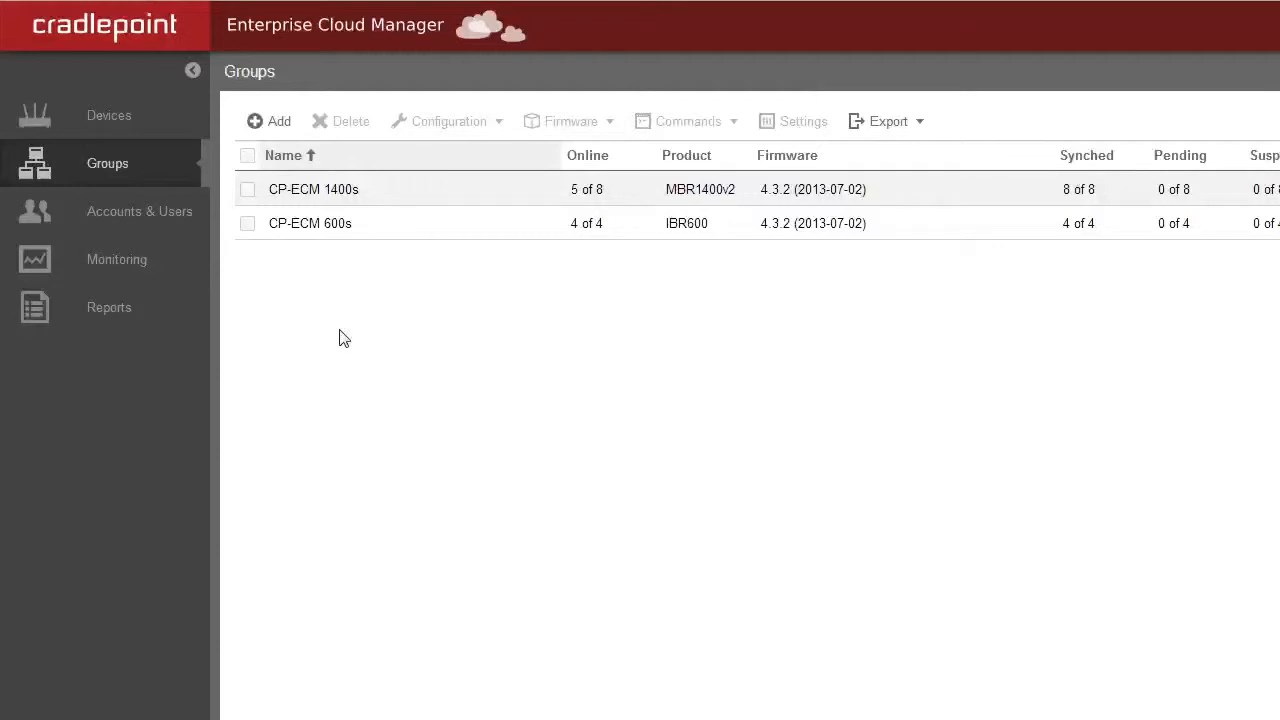
Step: Reboot the CP-ECM 600s group's routers, then reselect and deselect the group row
{"action": "left_click", "coordinate": [325, 237]}
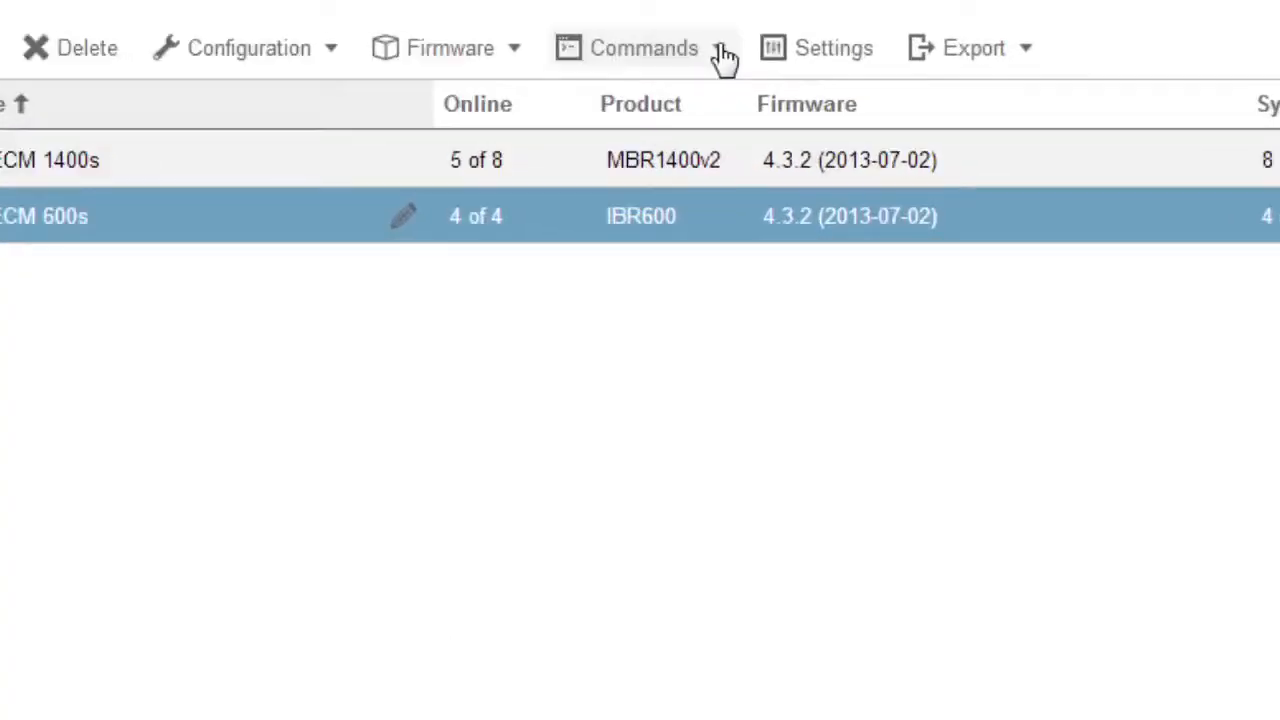
{"action": "left_click", "coordinate": [722, 55]}
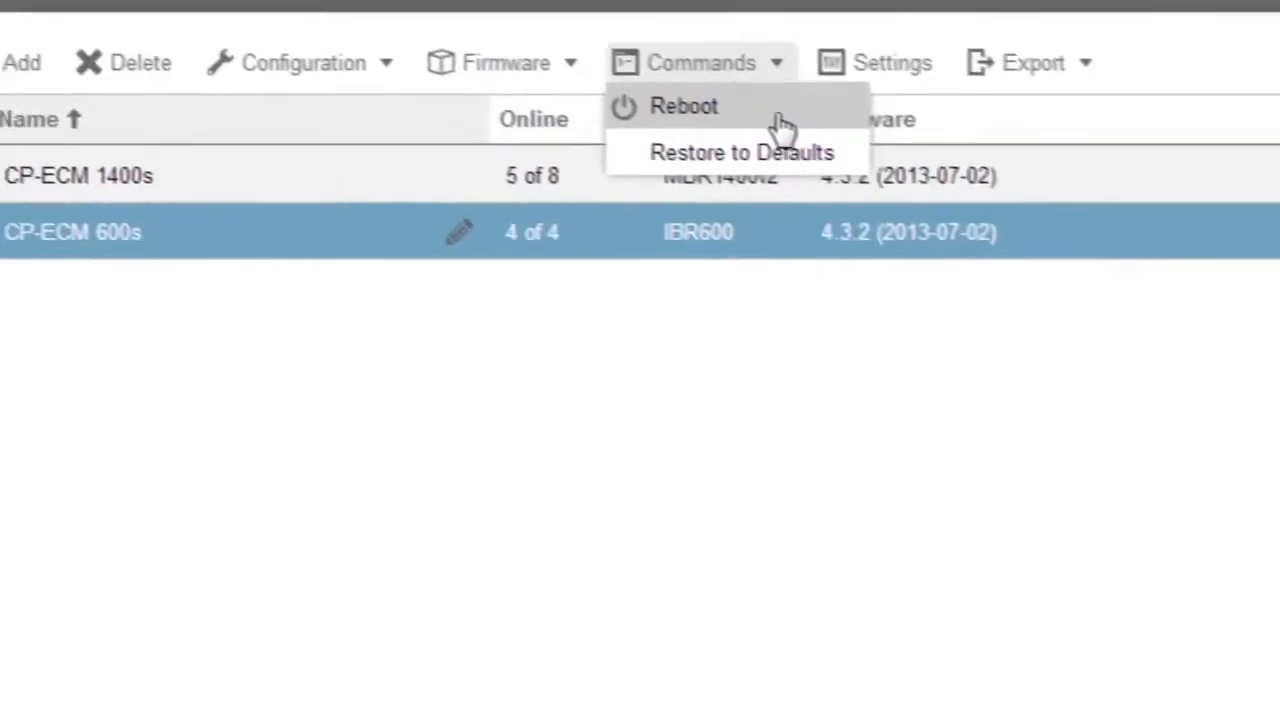
{"action": "left_click", "coordinate": [722, 96]}
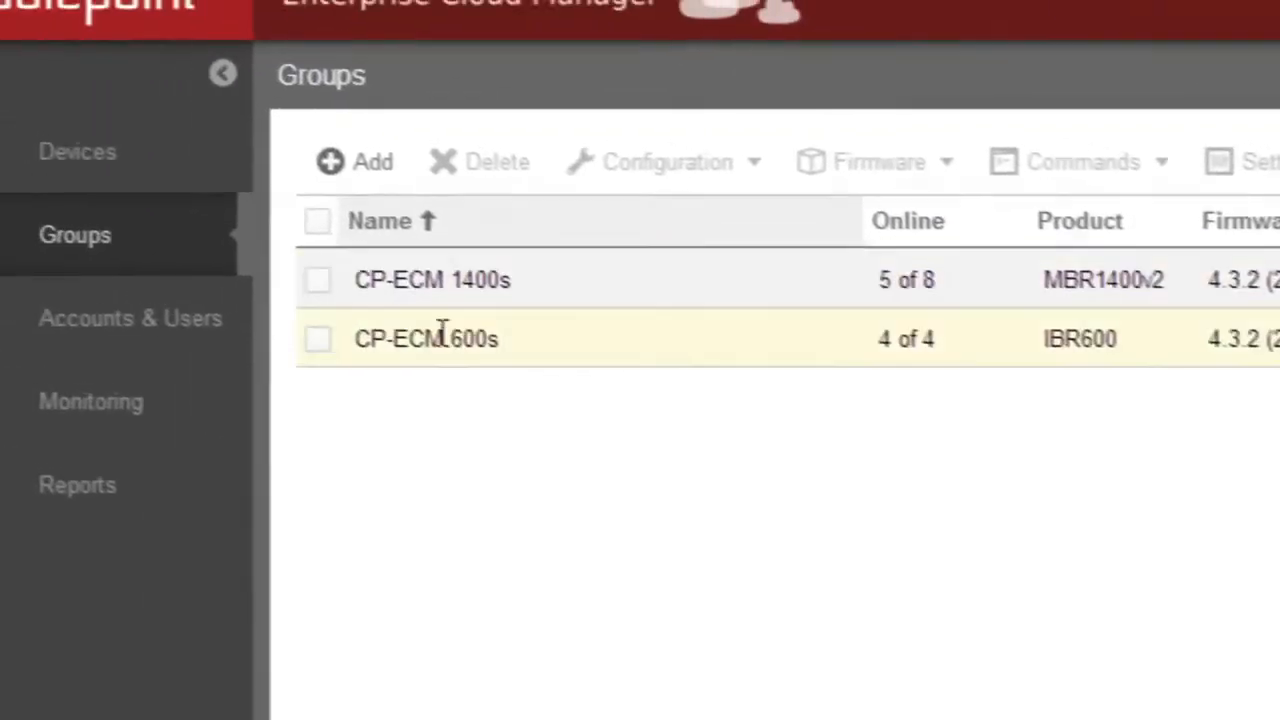
{"action": "left_click", "coordinate": [303, 336]}
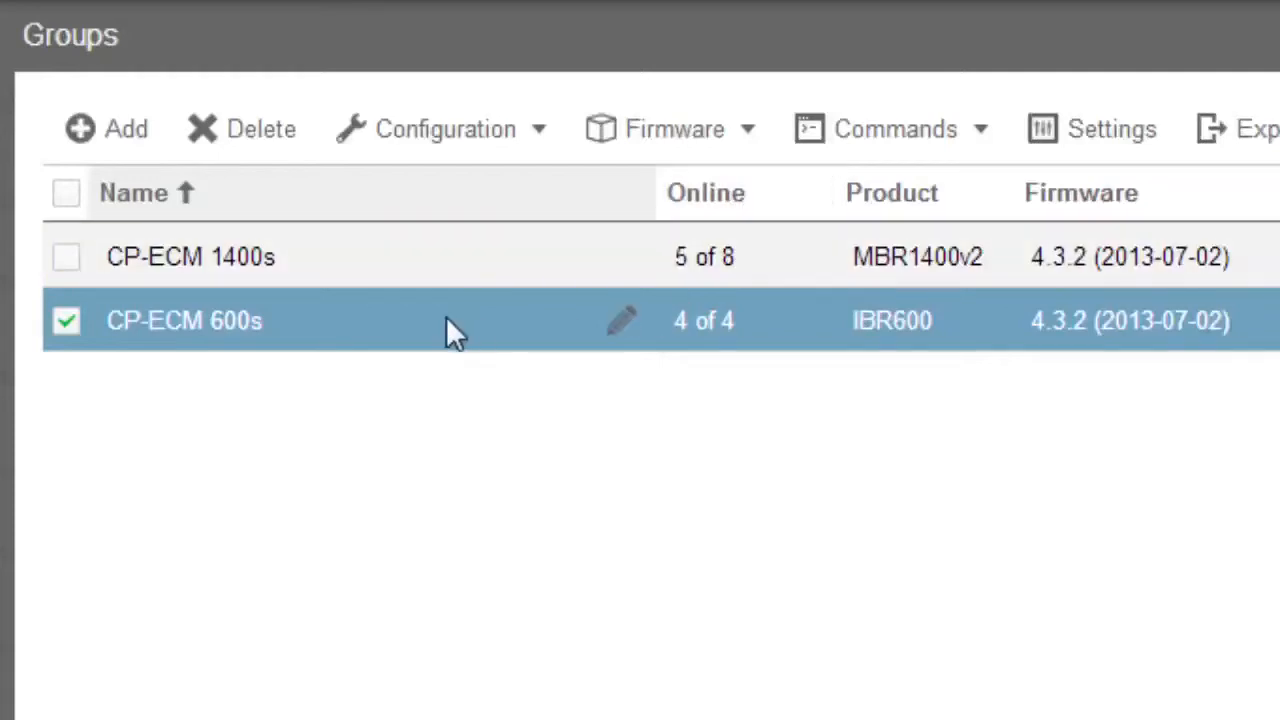
{"action": "left_click", "coordinate": [68, 338]}
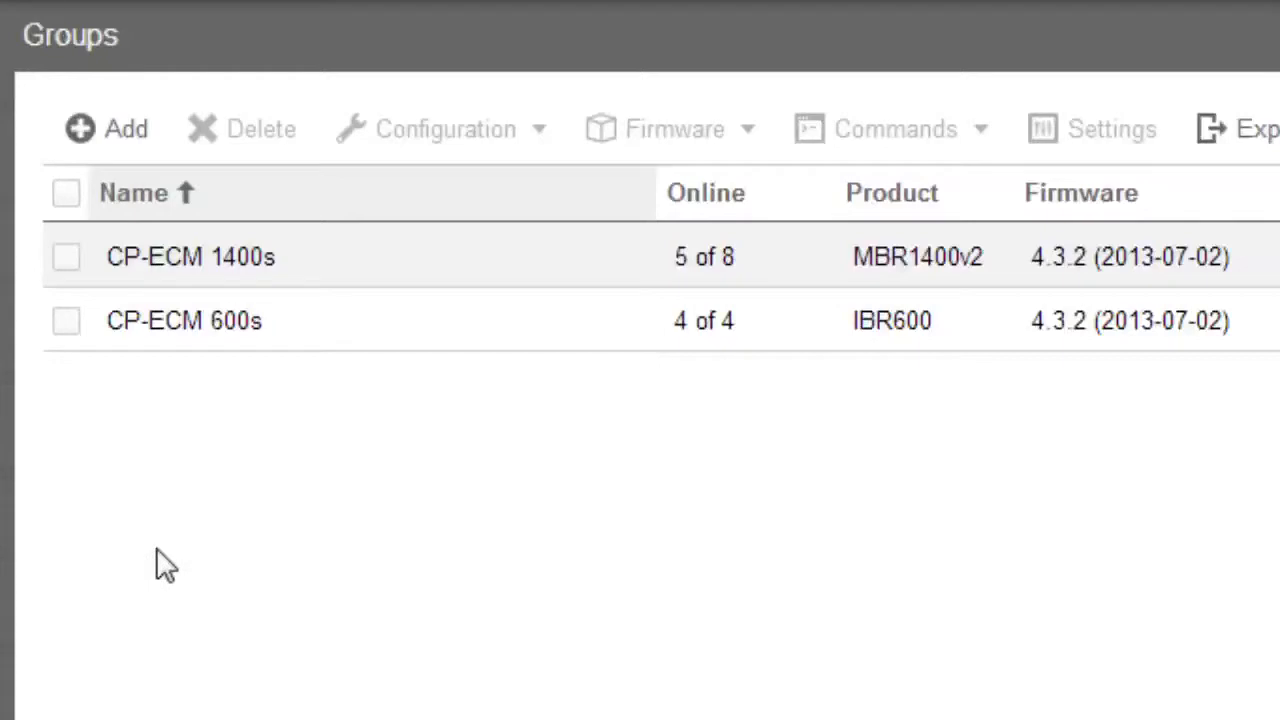
{"action": "left_click", "coordinate": [68, 322]}
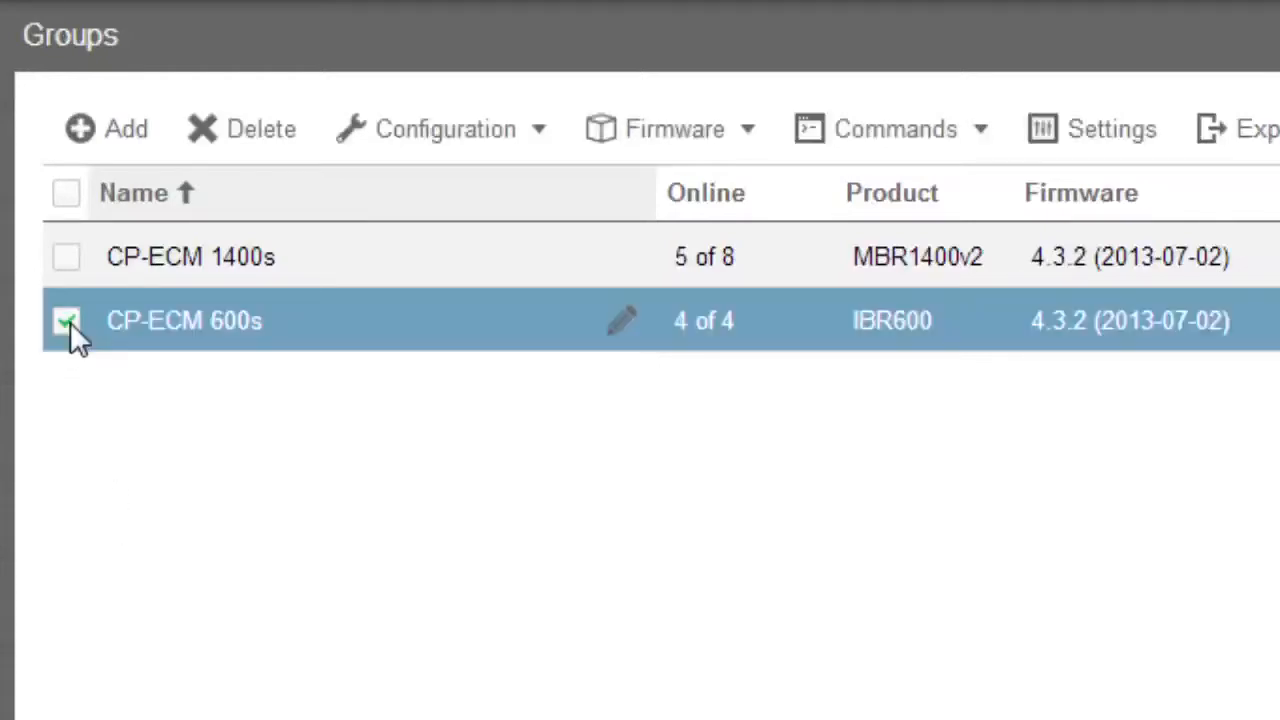
{"action": "left_click", "coordinate": [534, 138]}
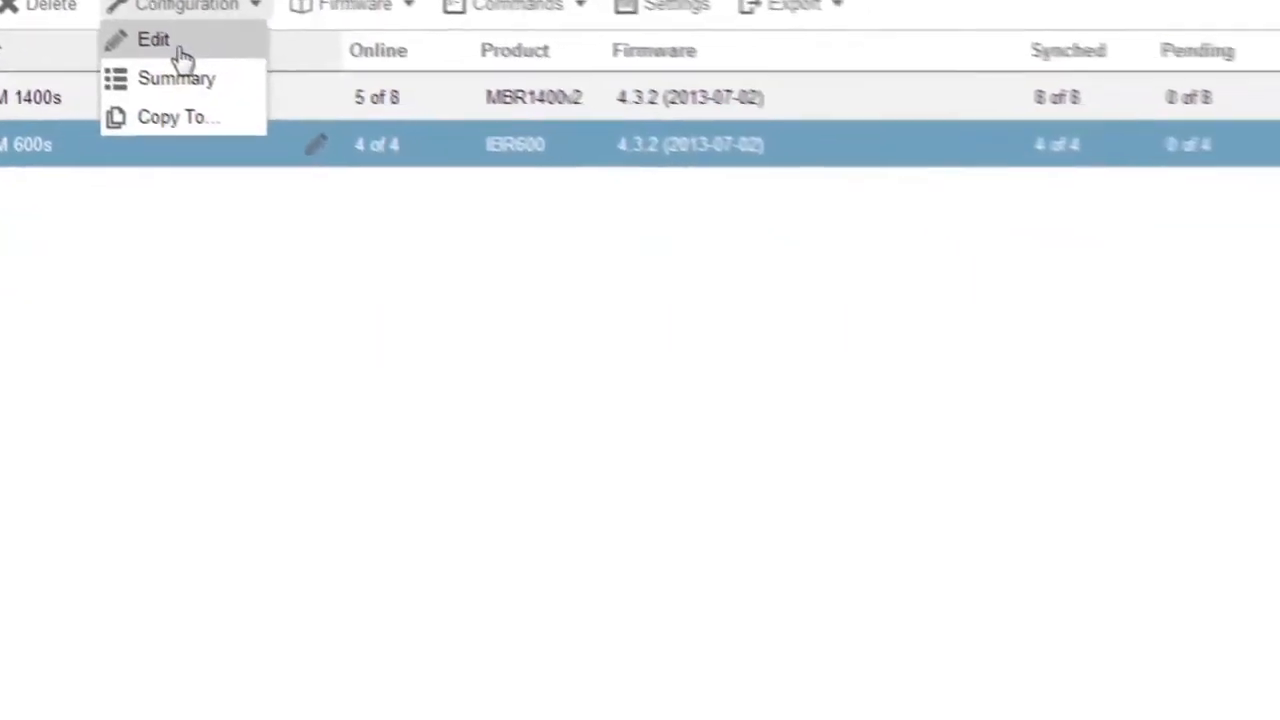
{"action": "left_click", "coordinate": [395, 166]}
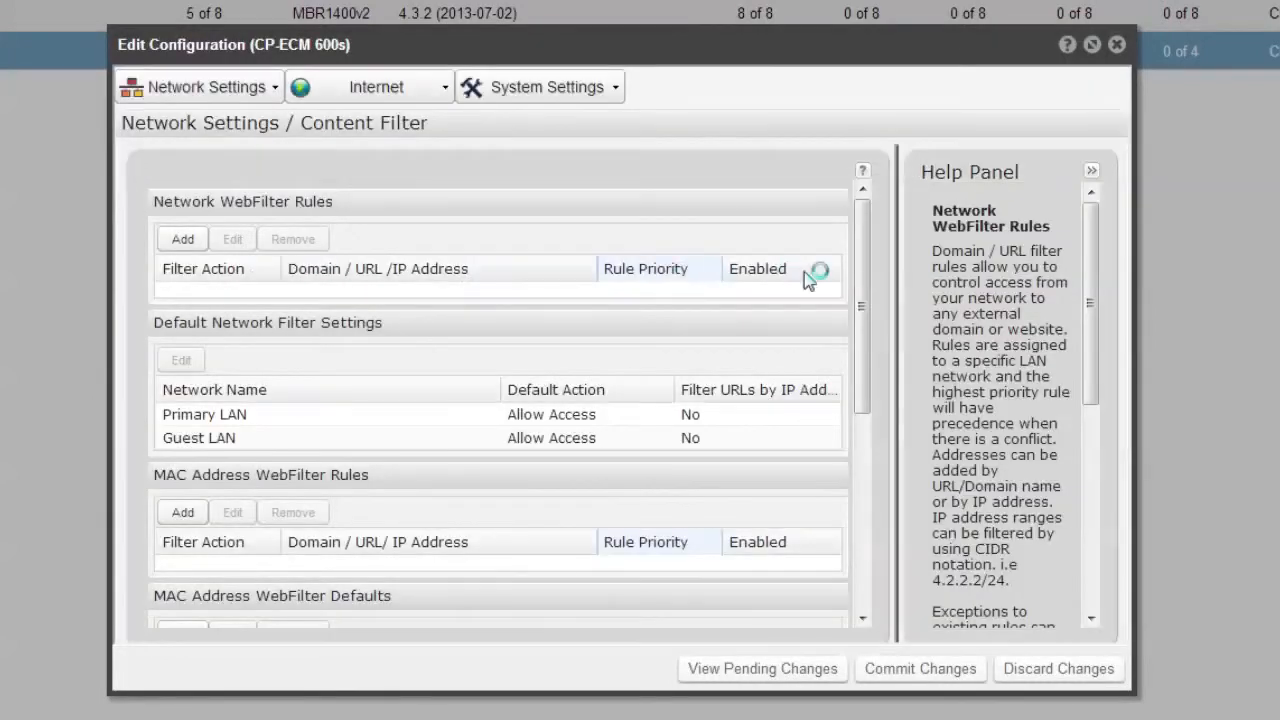
{"action": "left_click_drag", "start_coordinate": [863, 281], "coordinate": [863, 491]}
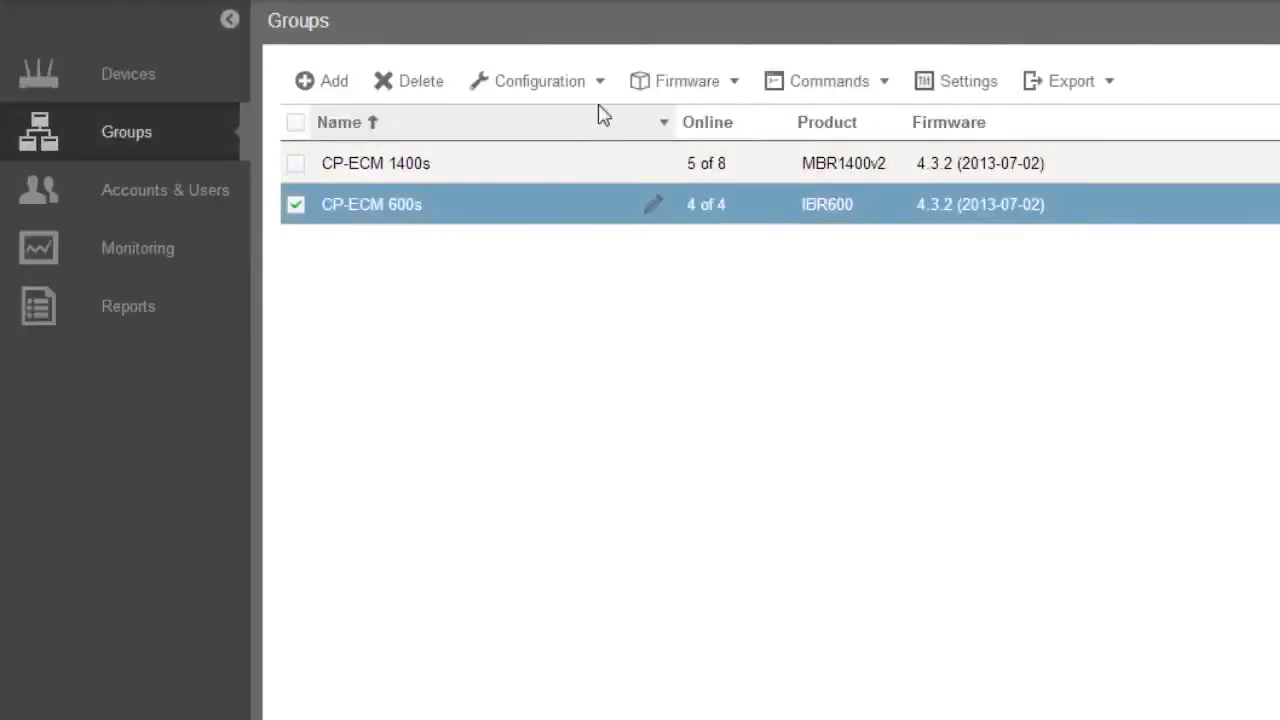
{"action": "left_click", "coordinate": [600, 82]}
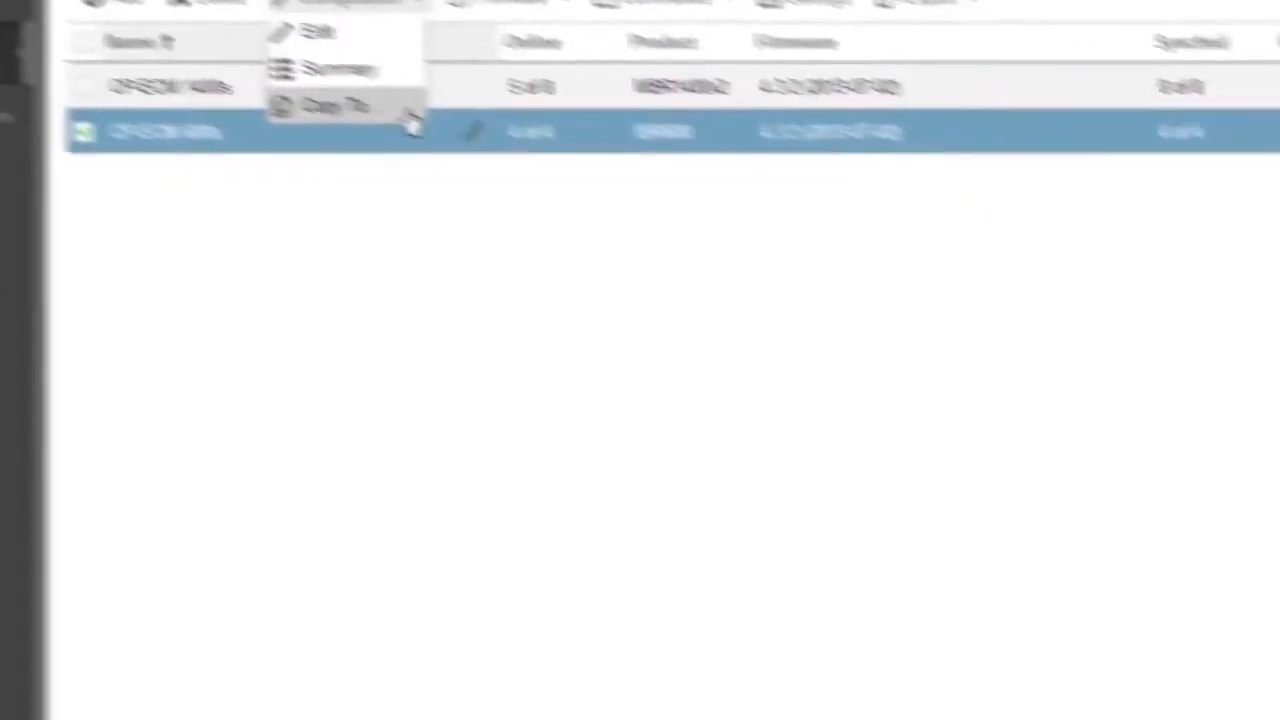
{"action": "left_click", "coordinate": [541, 158]}
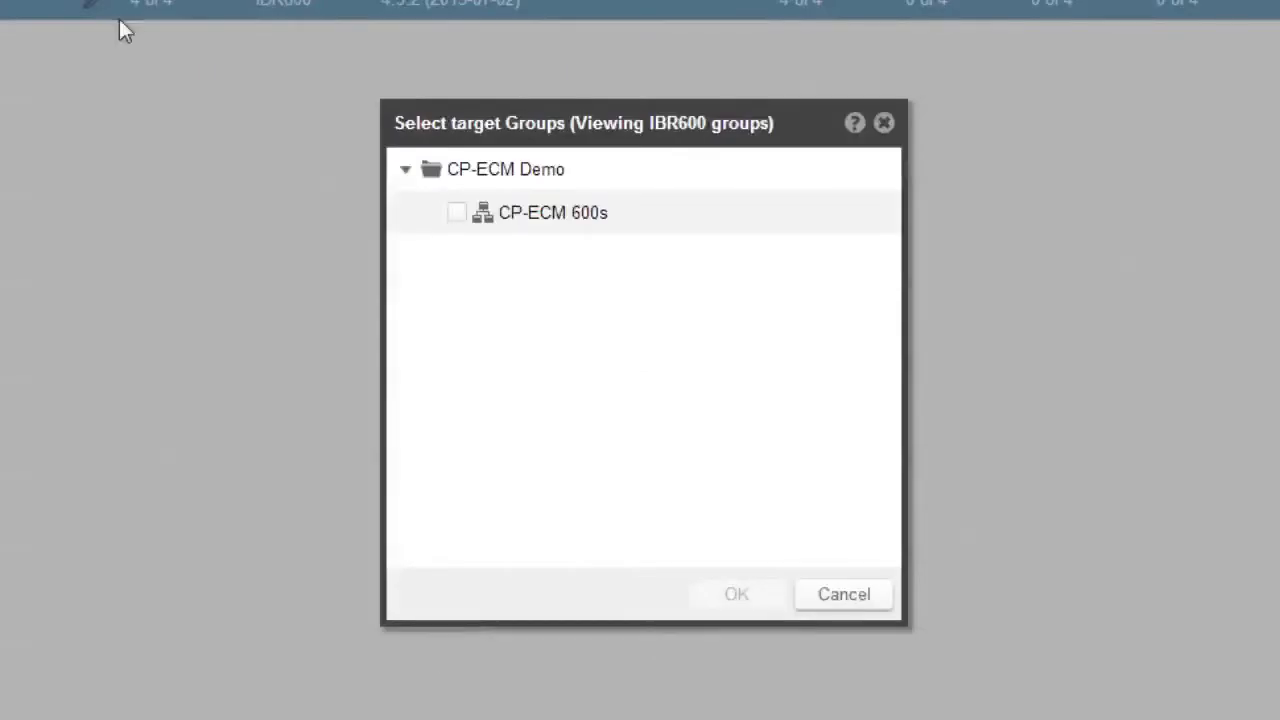
{"action": "left_click", "coordinate": [455, 220]}
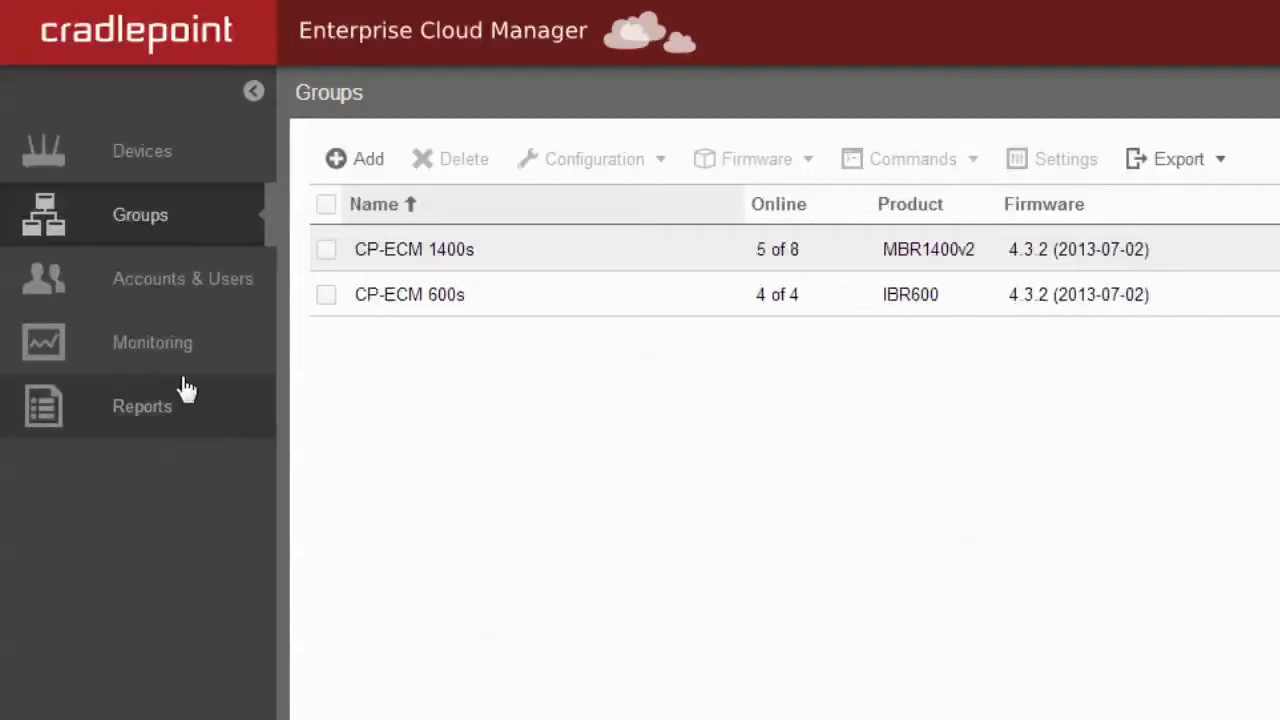
Step: Select the first user in the CP-ECM Demo account and move them to CP-ECM Demo
{"action": "left_click", "coordinate": [150, 308]}
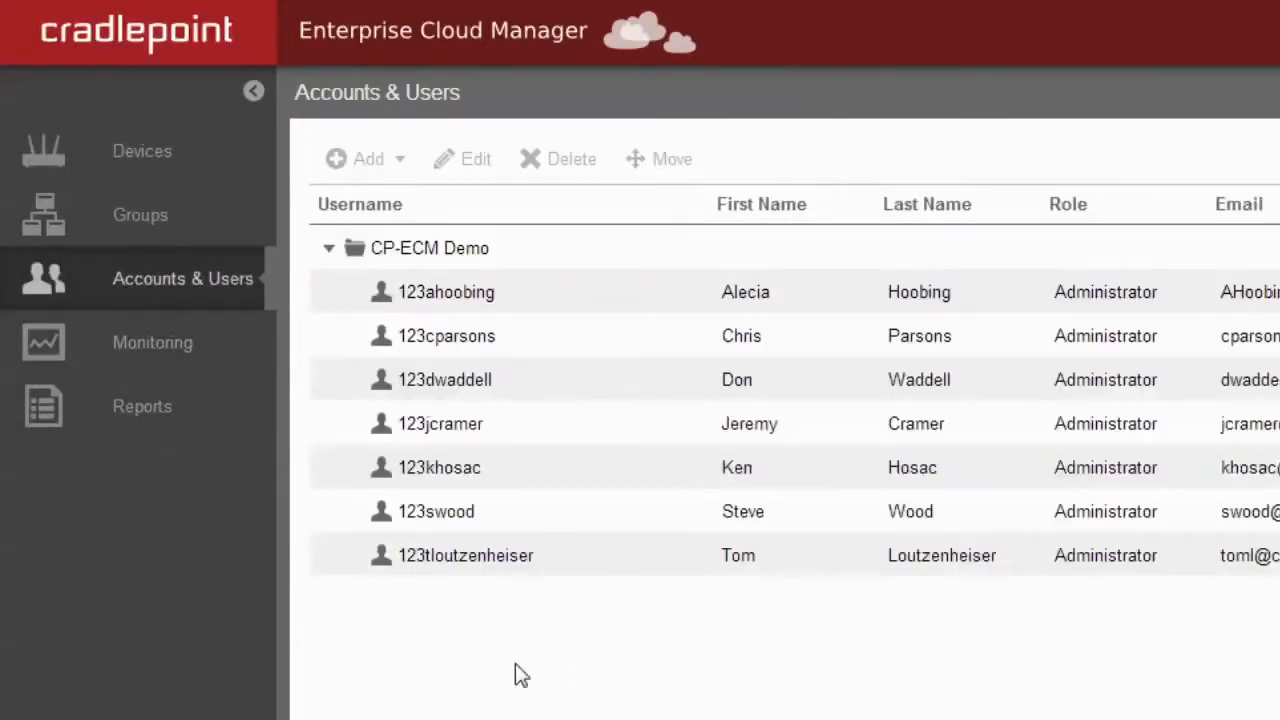
{"action": "left_click", "coordinate": [386, 264]}
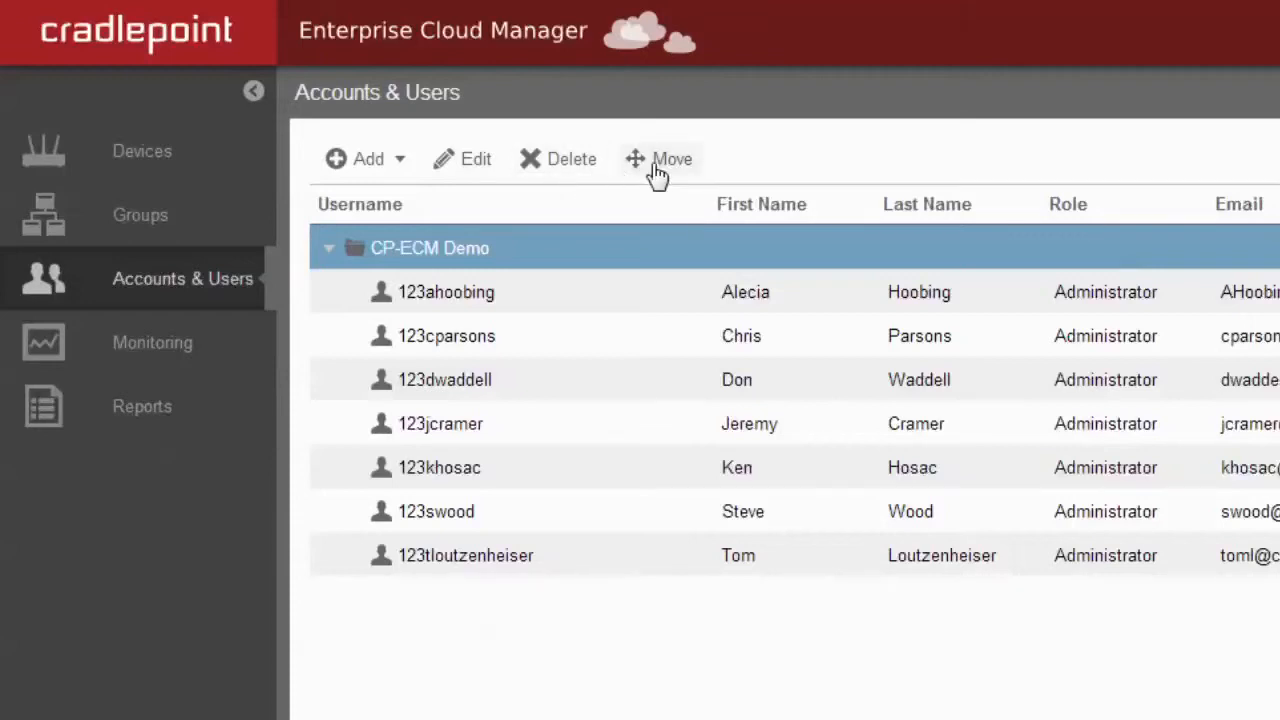
{"action": "left_click", "coordinate": [489, 306]}
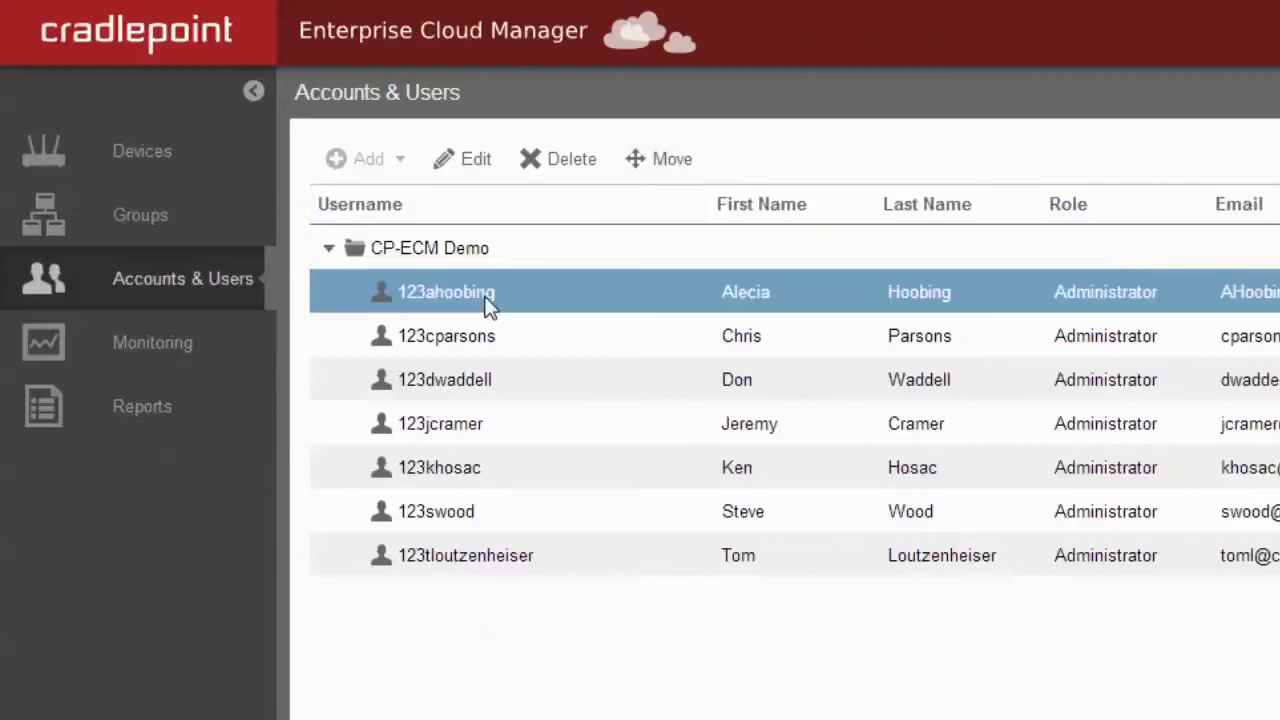
{"action": "left_click", "coordinate": [660, 163]}
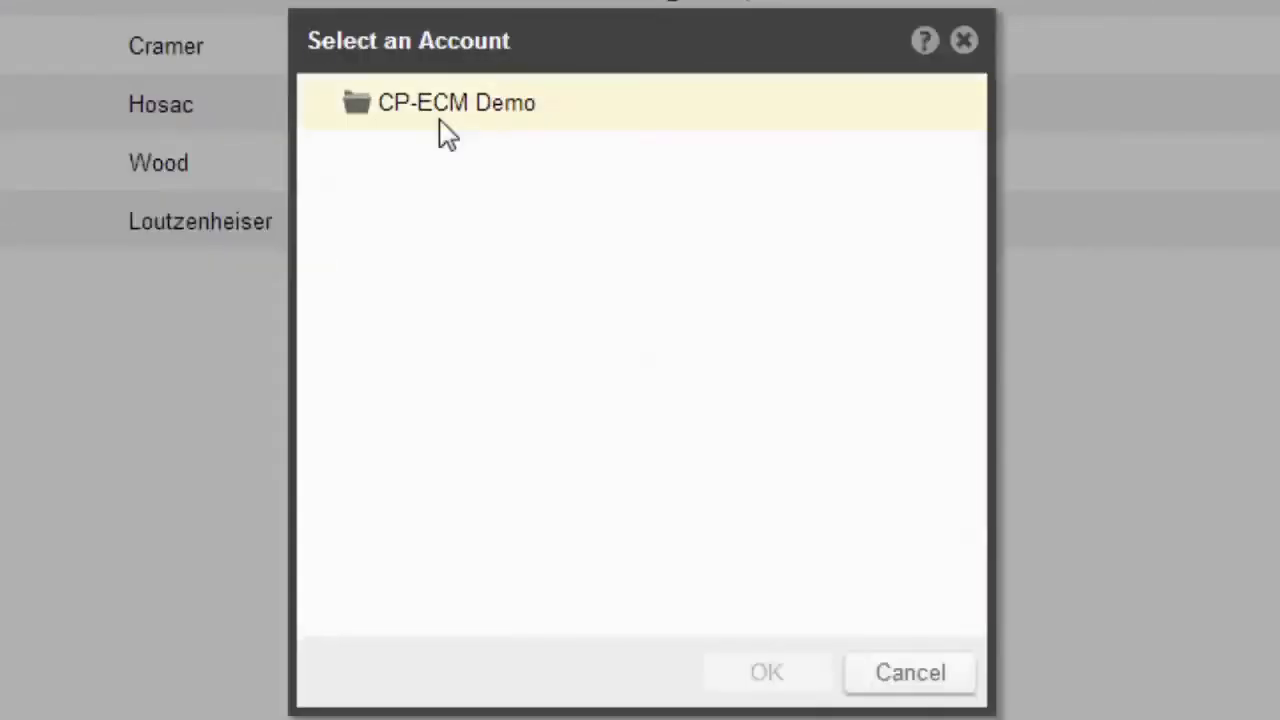
{"action": "left_click", "coordinate": [612, 208]}
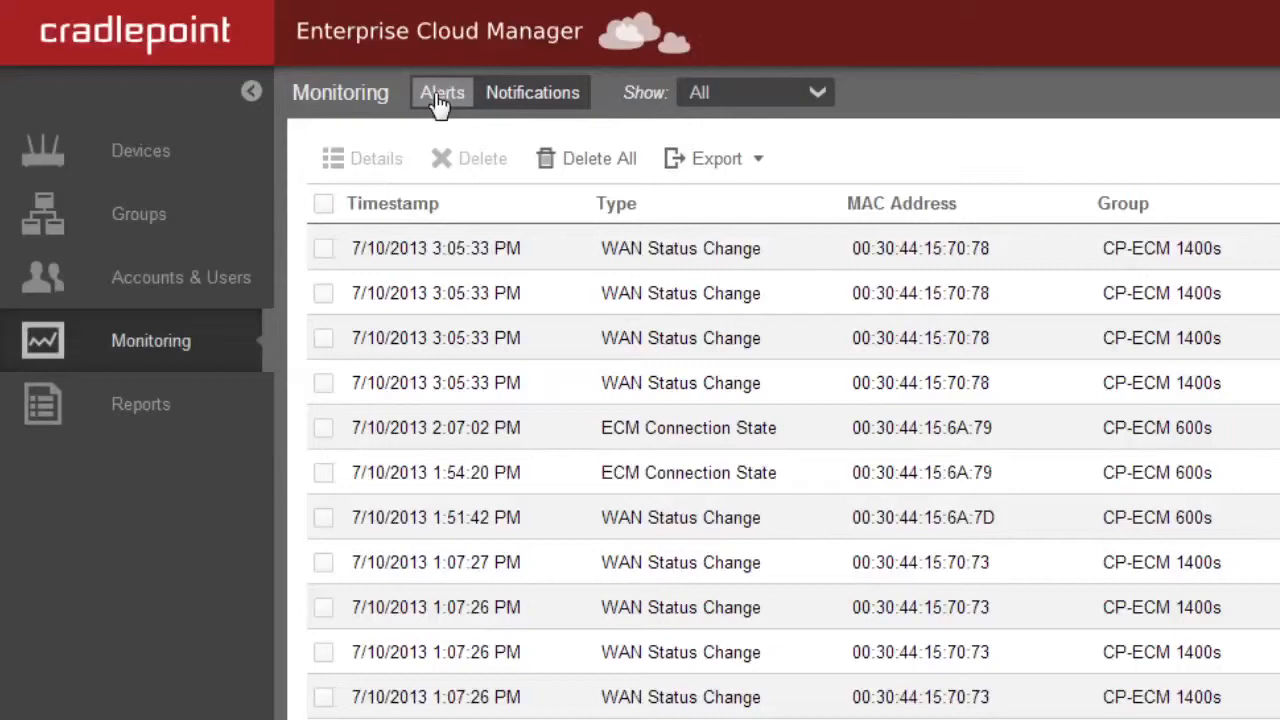
{"action": "left_click", "coordinate": [417, 245]}
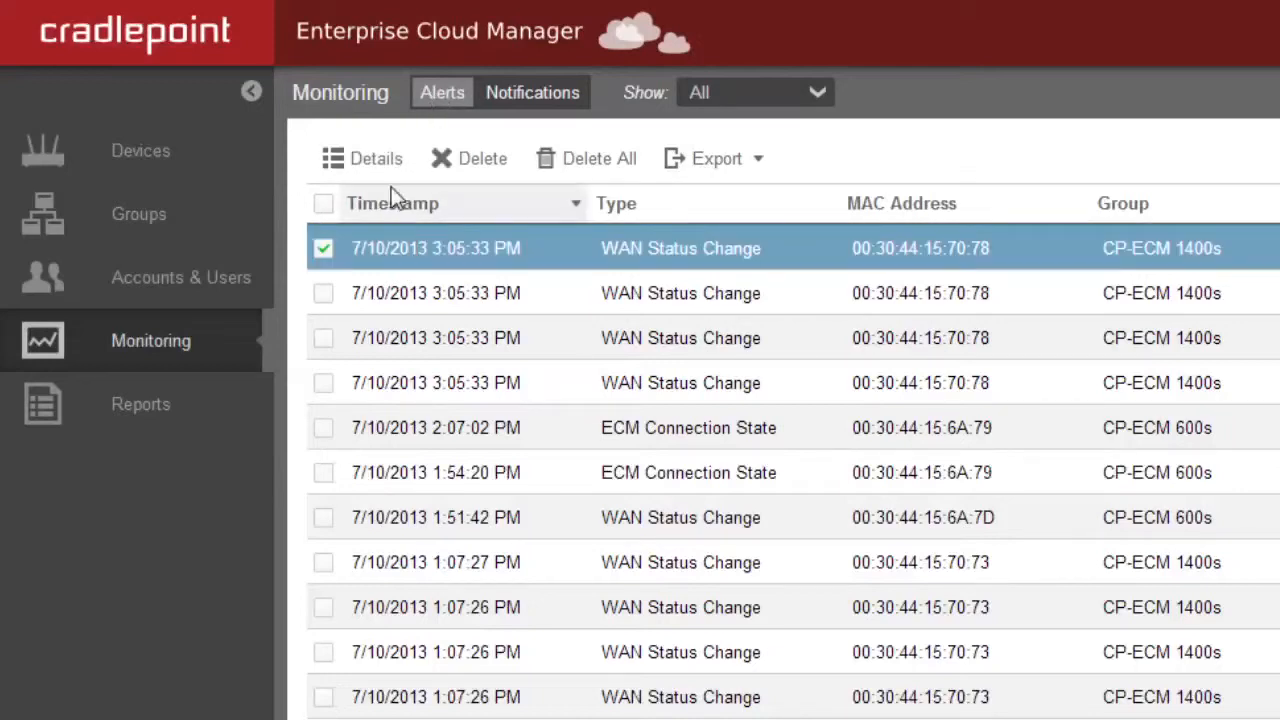
{"action": "left_click", "coordinate": [348, 161]}
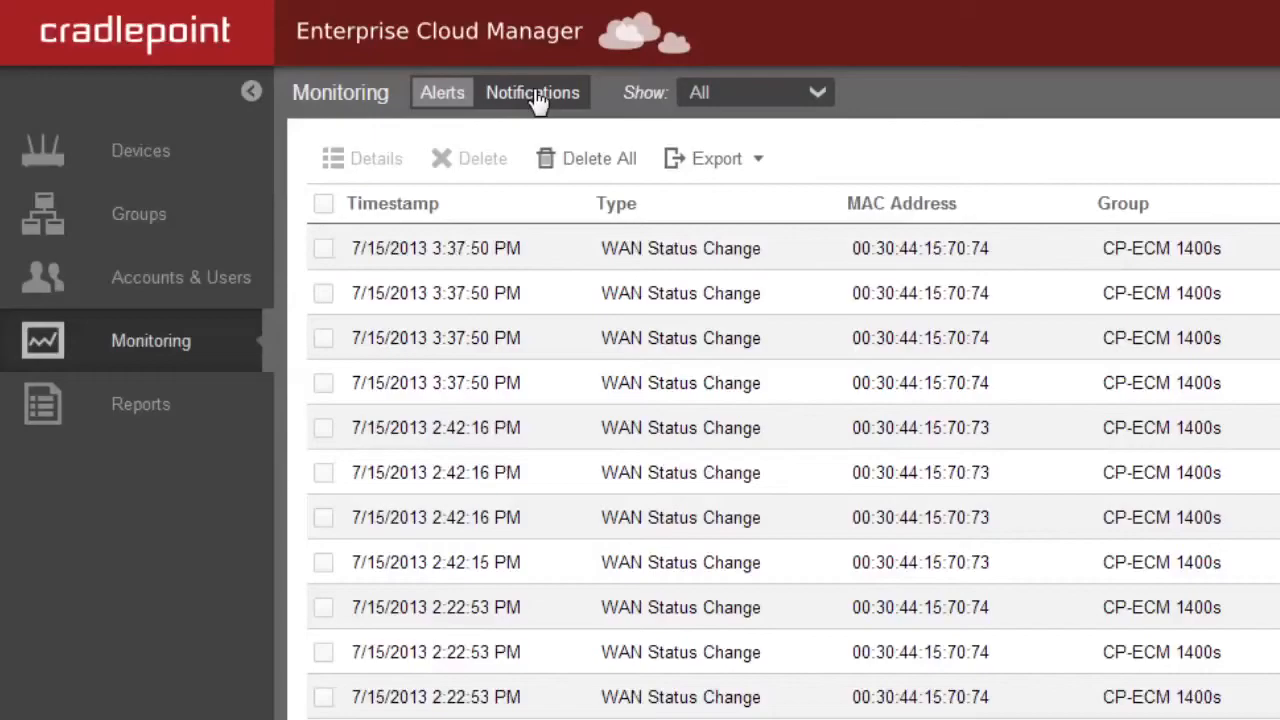
{"action": "left_click", "coordinate": [536, 96]}
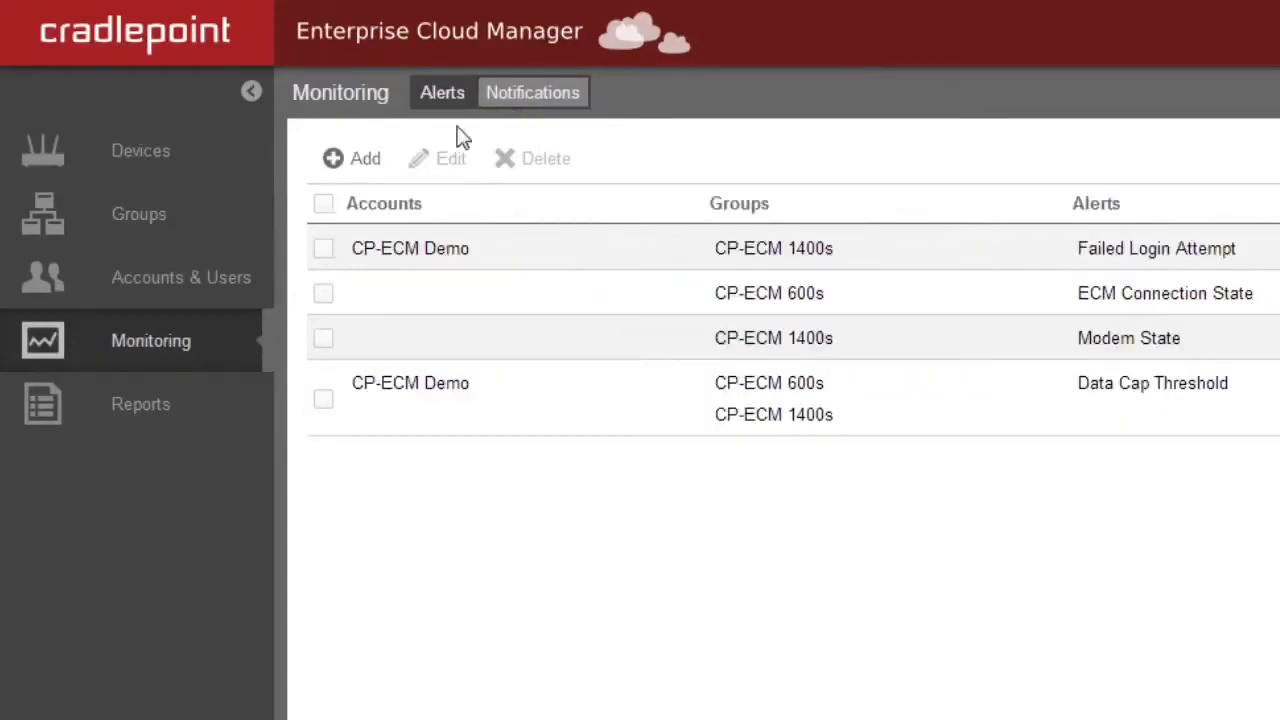
Step: Draft a new alert notification rule for the CP-ECM 600s group and view alert types
{"action": "left_click", "coordinate": [364, 160]}
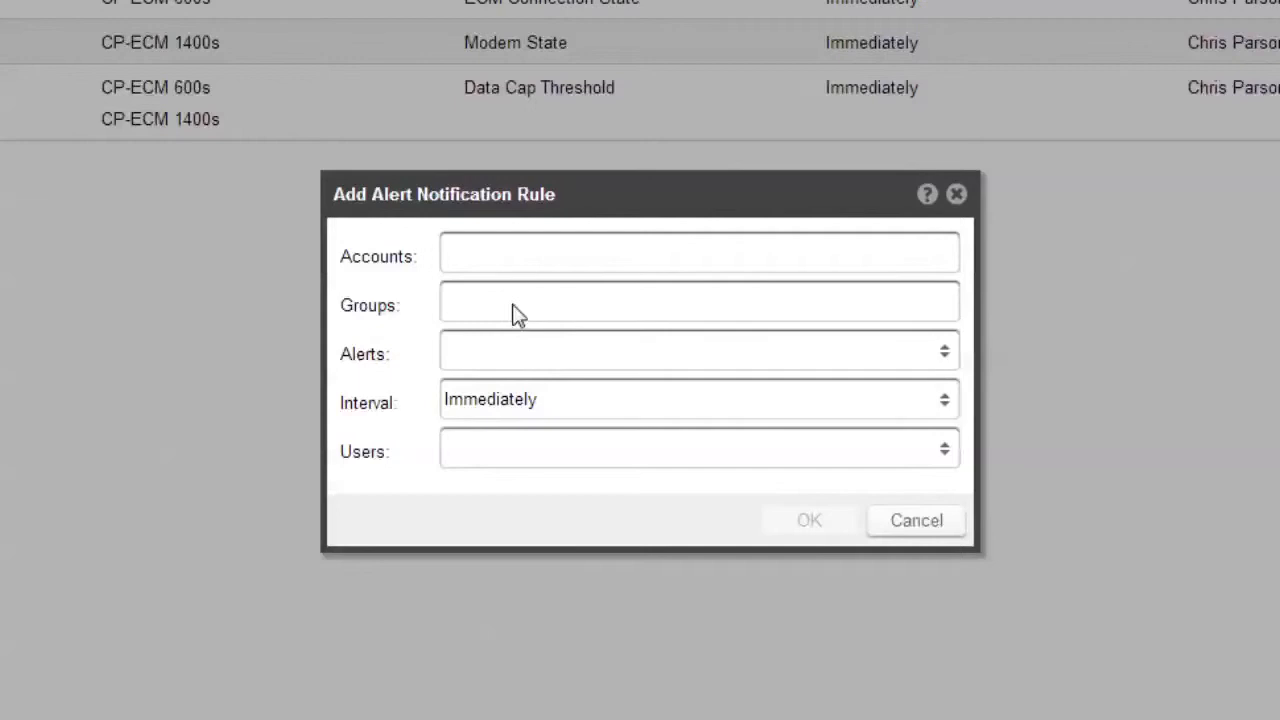
{"action": "left_click", "coordinate": [515, 314]}
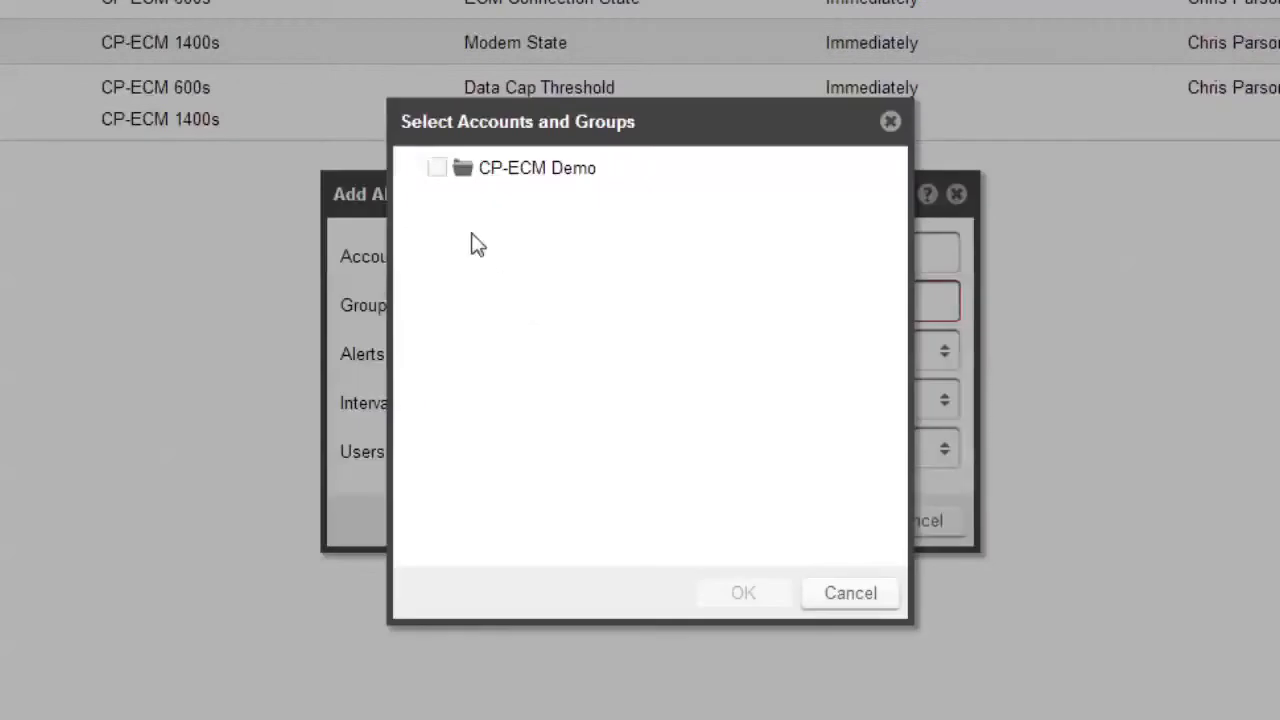
{"action": "left_click", "coordinate": [430, 171]}
{"action": "left_click", "coordinate": [461, 254]}
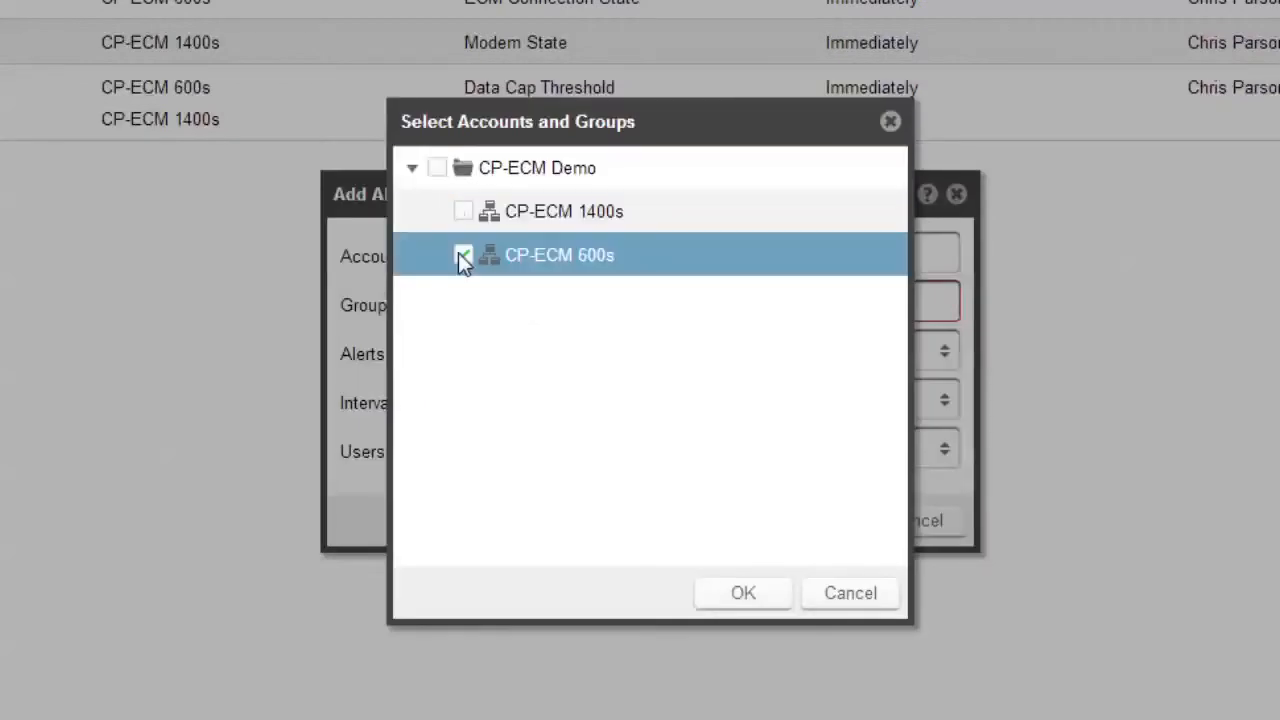
{"action": "left_click", "coordinate": [716, 600]}
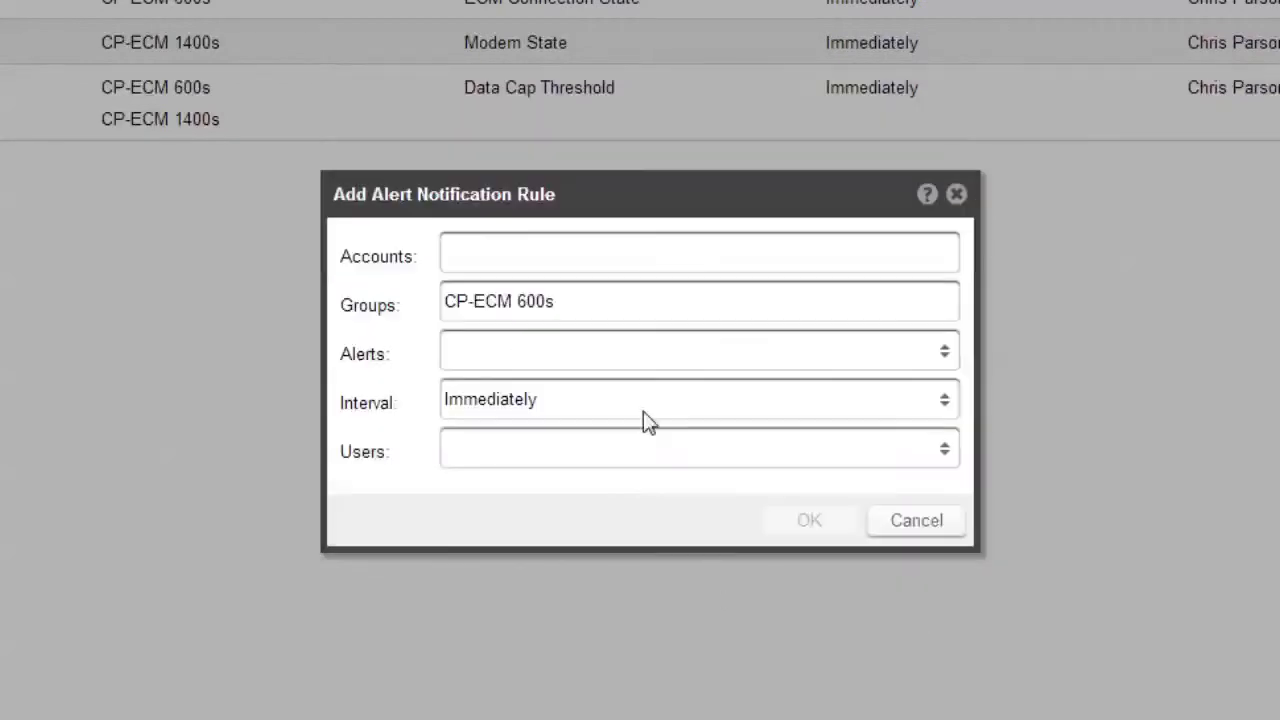
{"action": "left_click", "coordinate": [587, 352]}
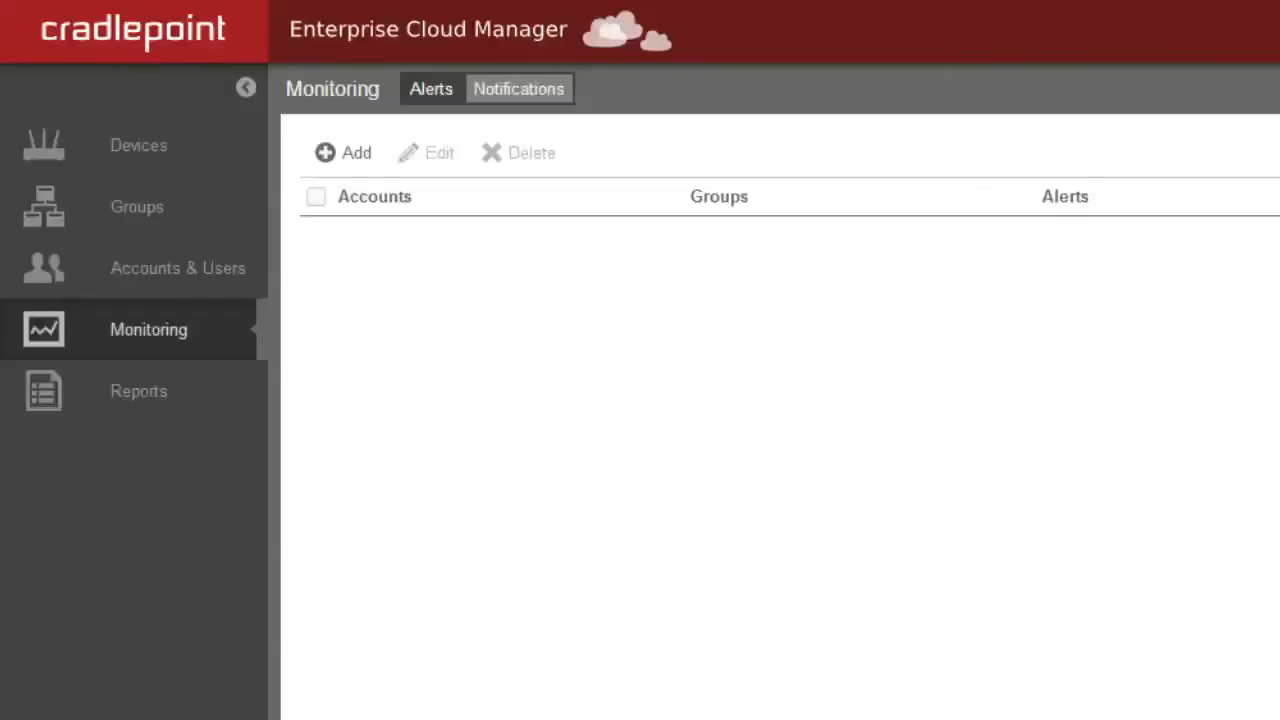
{"action": "left_click", "coordinate": [149, 206]}
Step: Accept CP-ECM 600s settings: all alerts, log and usage reporting, 120-second connection pulse
{"action": "left_click", "coordinate": [511, 287]}
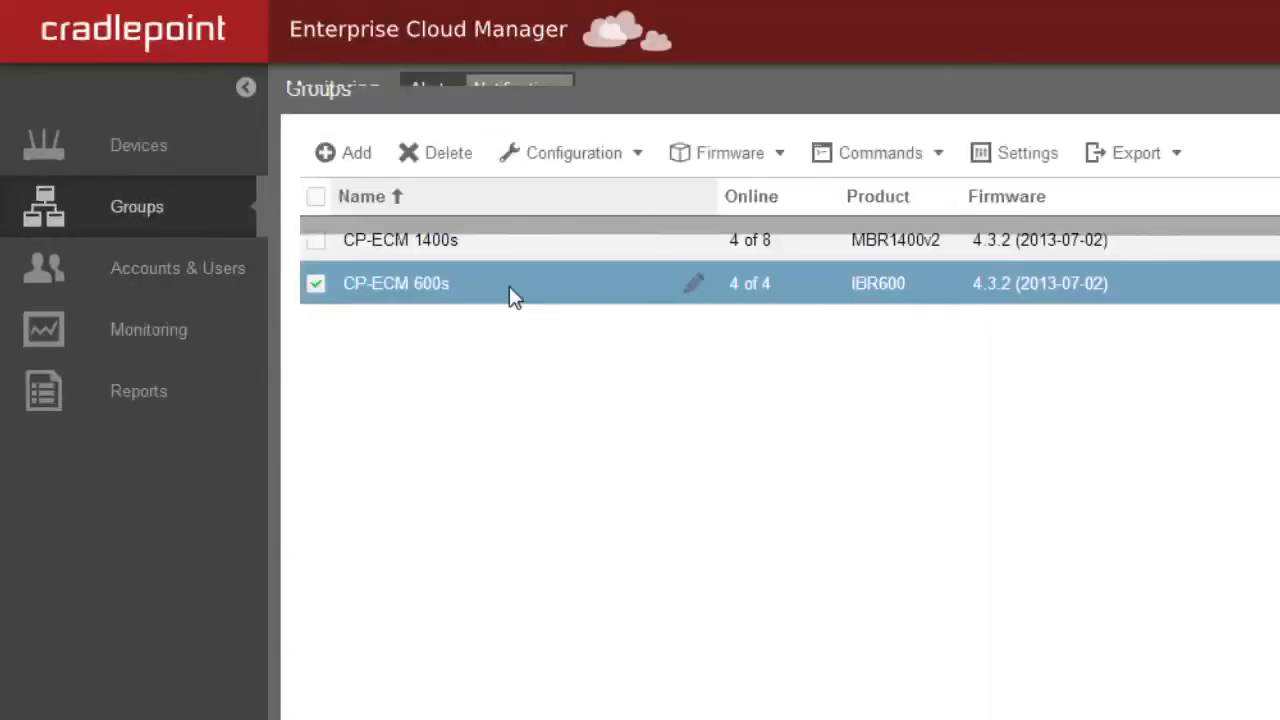
{"action": "left_click", "coordinate": [1027, 160]}
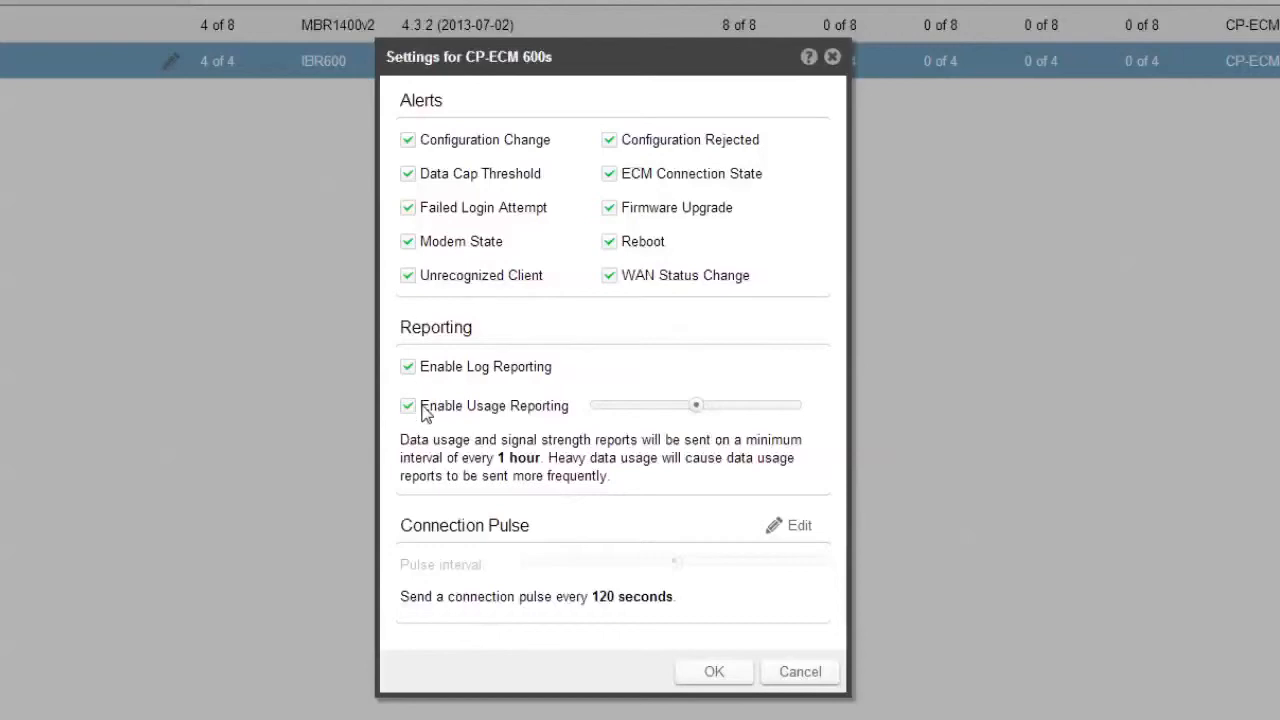
{"action": "left_click", "coordinate": [737, 672]}
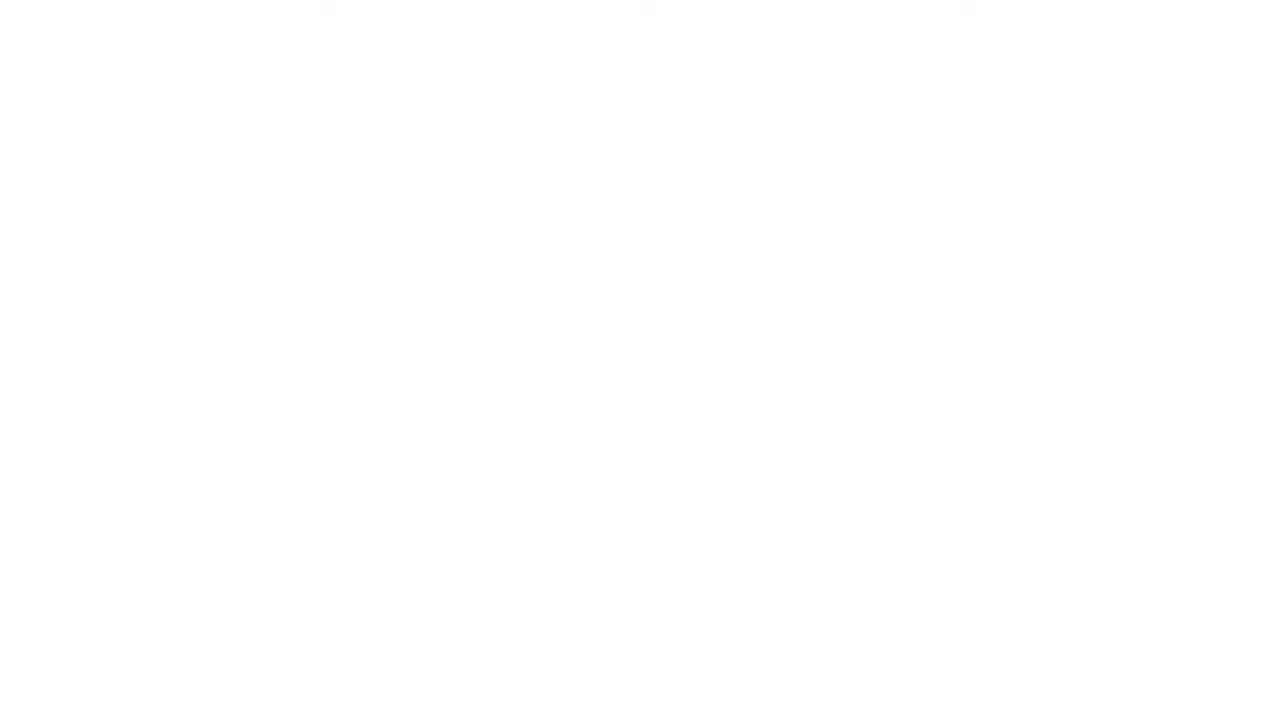
Step: Switch the Reports page's report settings to a Custom date range
{"action": "left_click", "coordinate": [101, 322]}
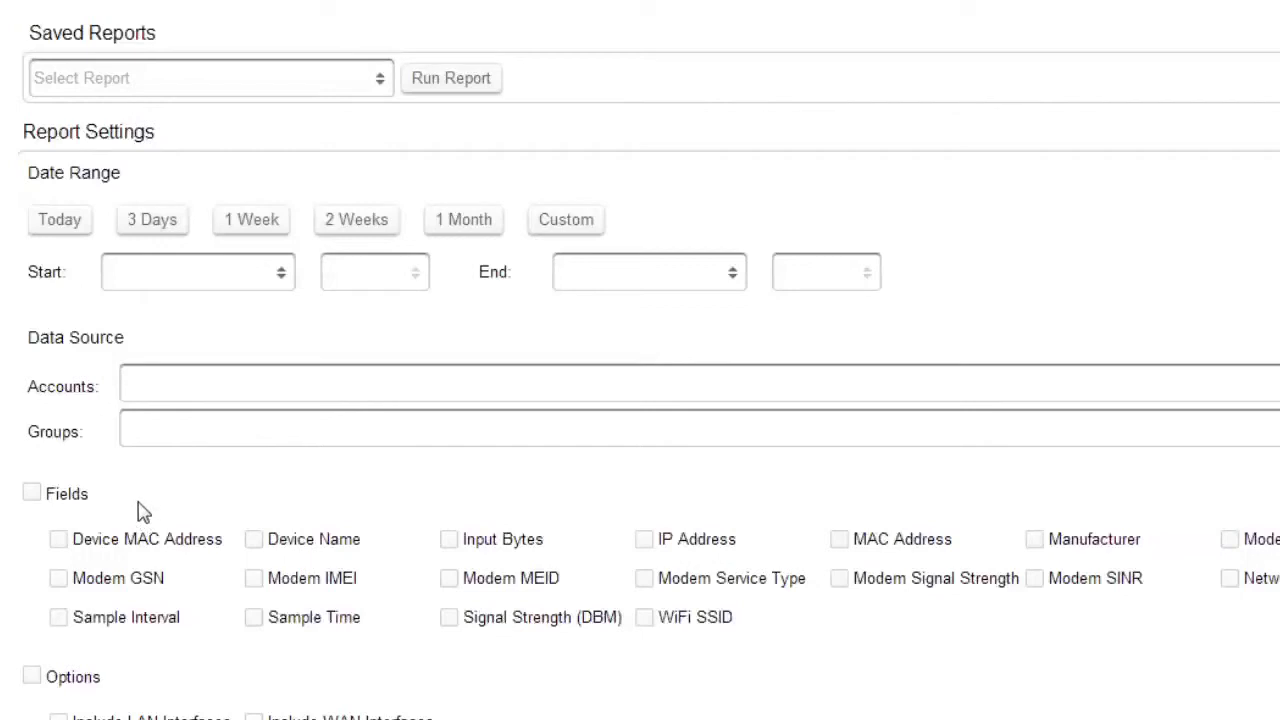
{"action": "left_click", "coordinate": [589, 236]}
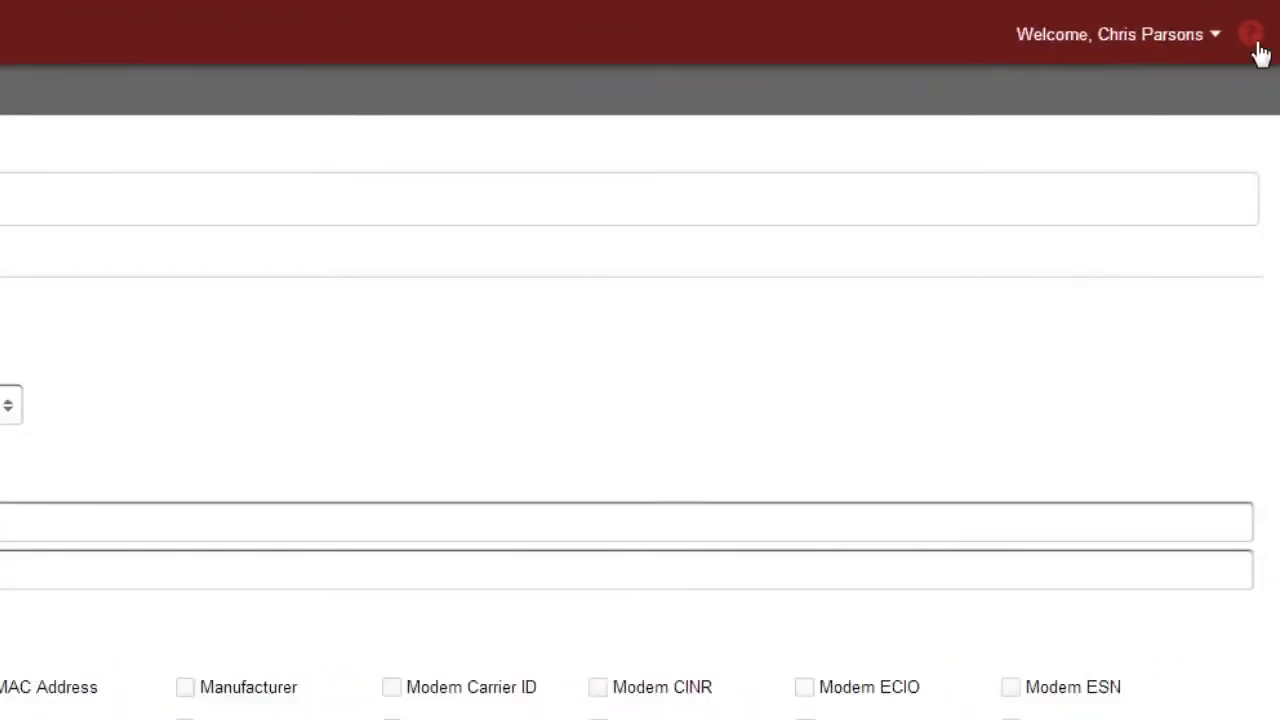
Step: Show help for the Reports page, then bring up the signed-in user's Settings dialog
{"action": "left_click", "coordinate": [1254, 40]}
{"action": "left_click", "coordinate": [1214, 50]}
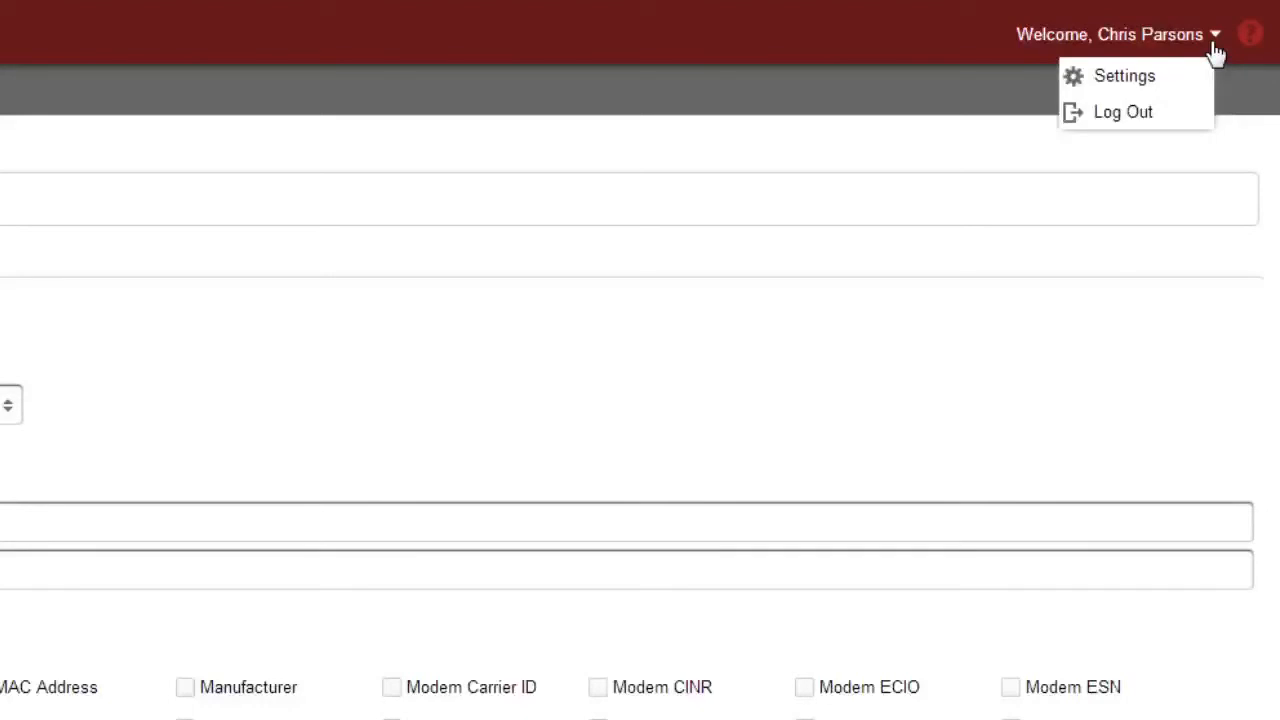
{"action": "left_click", "coordinate": [1175, 92]}
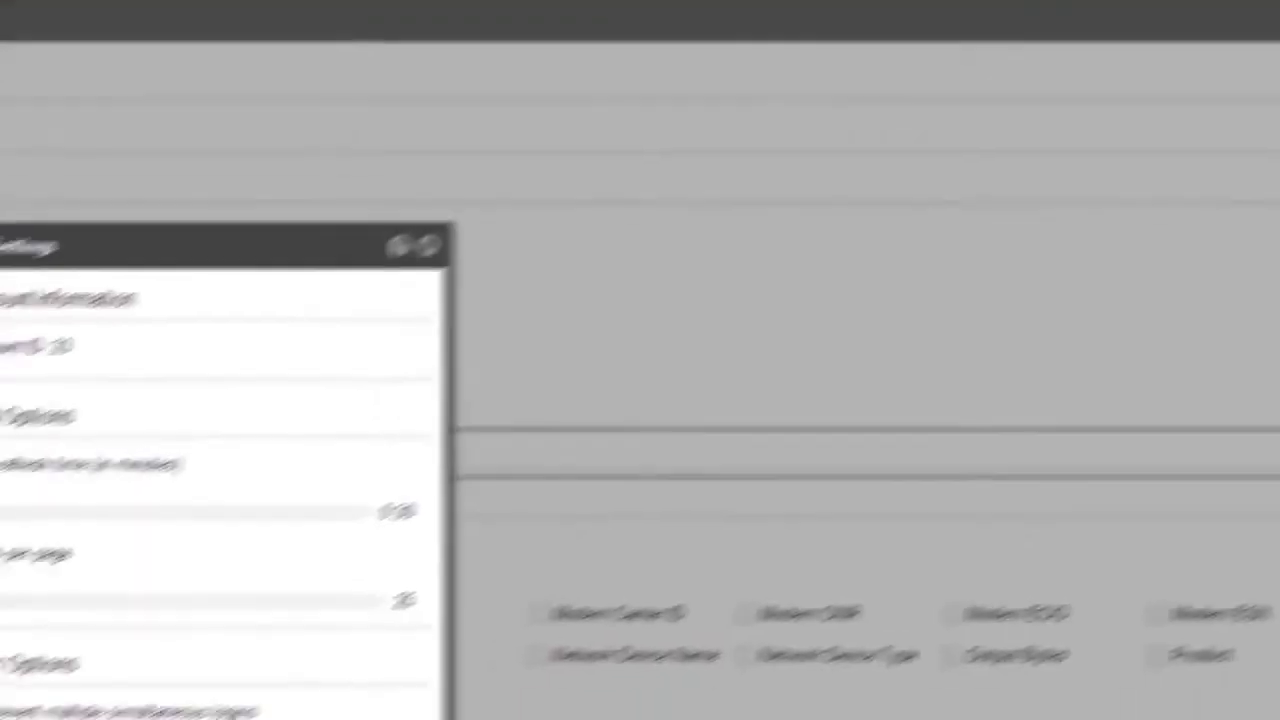